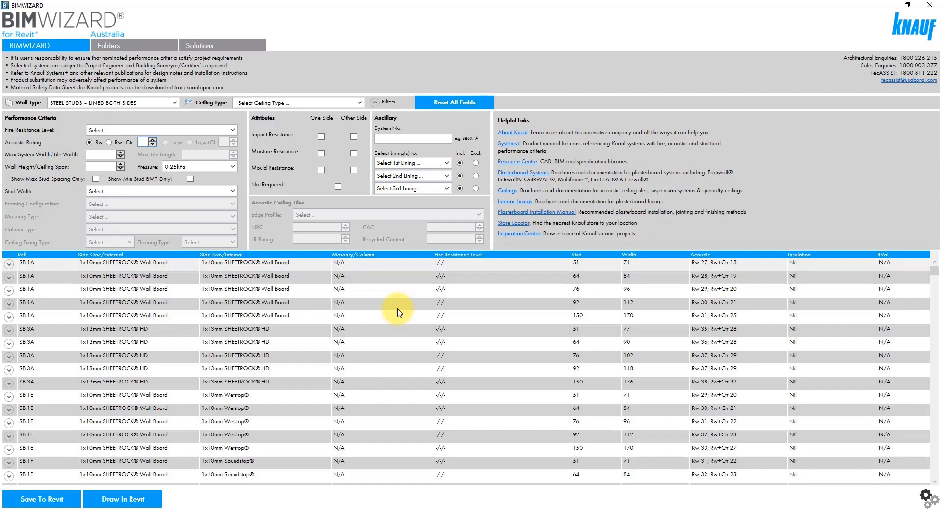
- Examine the system descriptions of the 64 mm and 150 mm SB.1A walls and the 76 mm SB.3A wall, hiding and restoring the filters
click(183, 276)
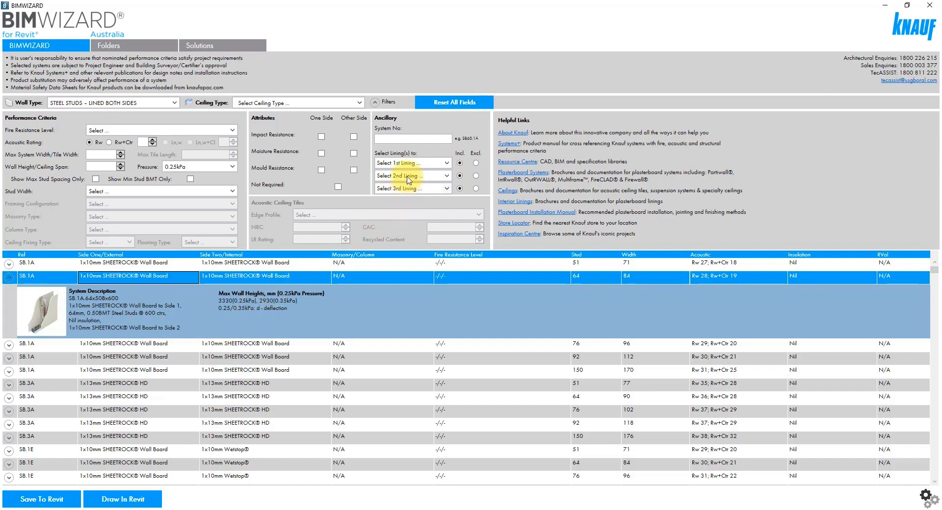
click(379, 101)
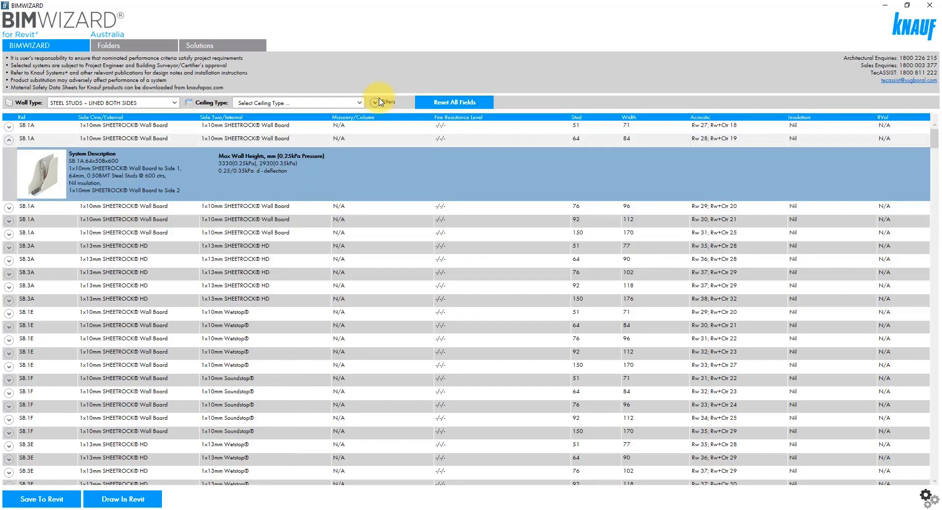
click(144, 233)
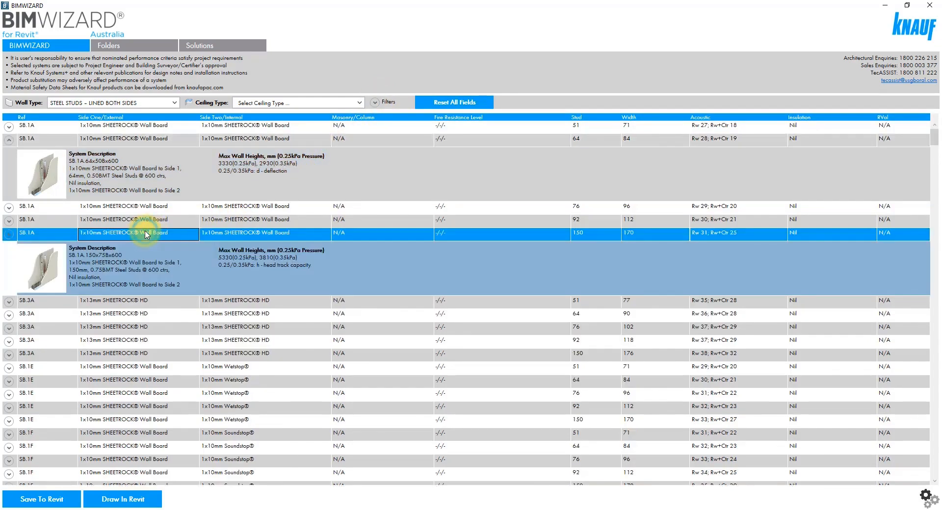
click(116, 327)
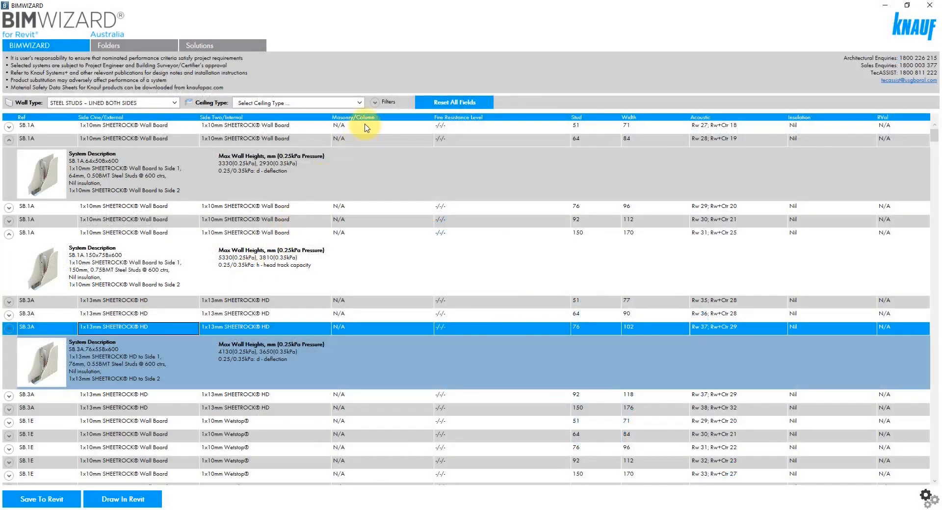
click(373, 103)
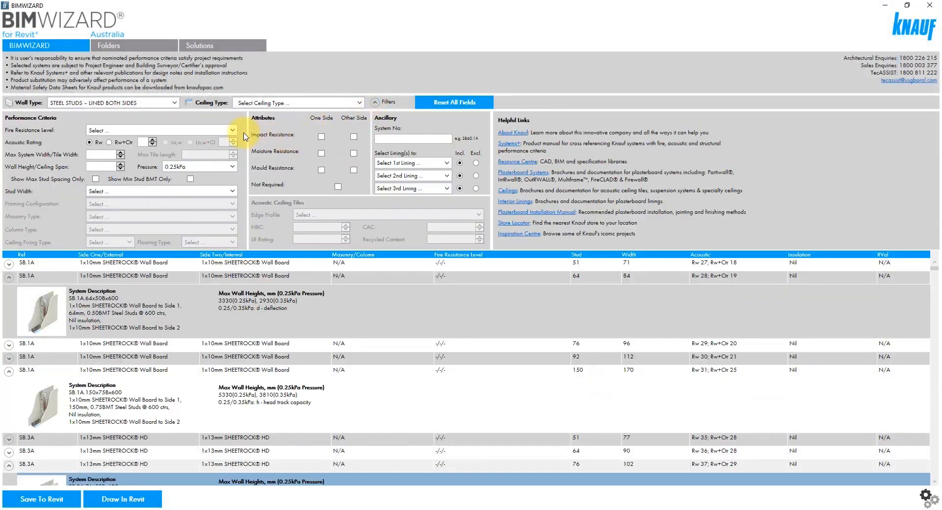
- Filter the walls by fire resistance level -/60/60 and an acoustic rating of 45, trying Rw+Ctr before settling on Rw
click(234, 132)
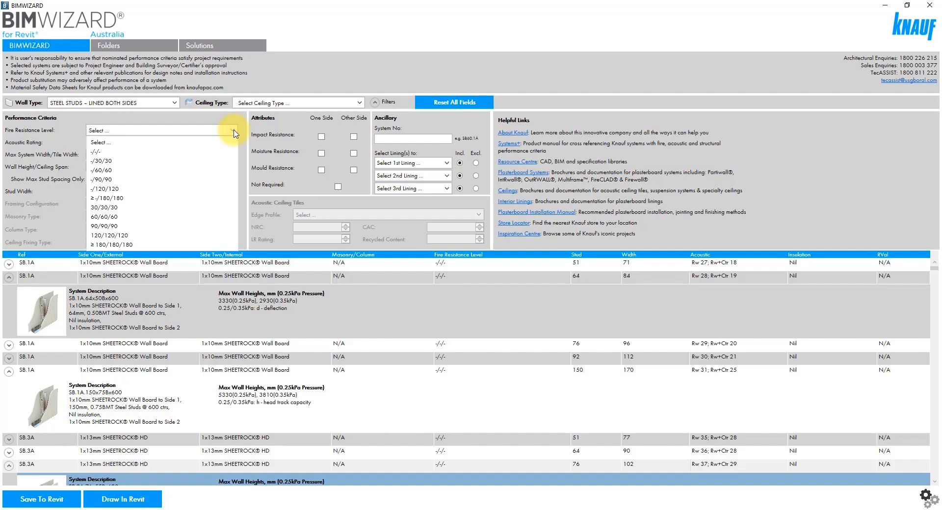
click(120, 170)
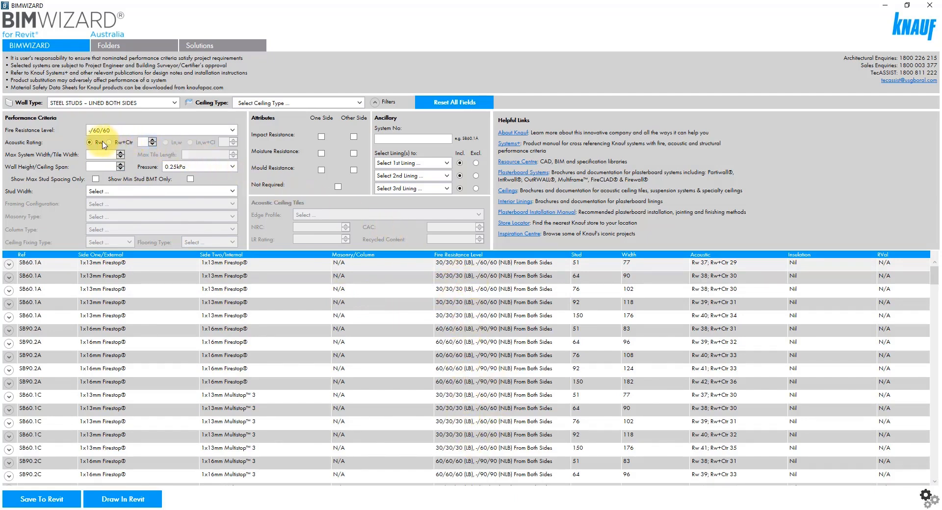
click(109, 142)
click(141, 142)
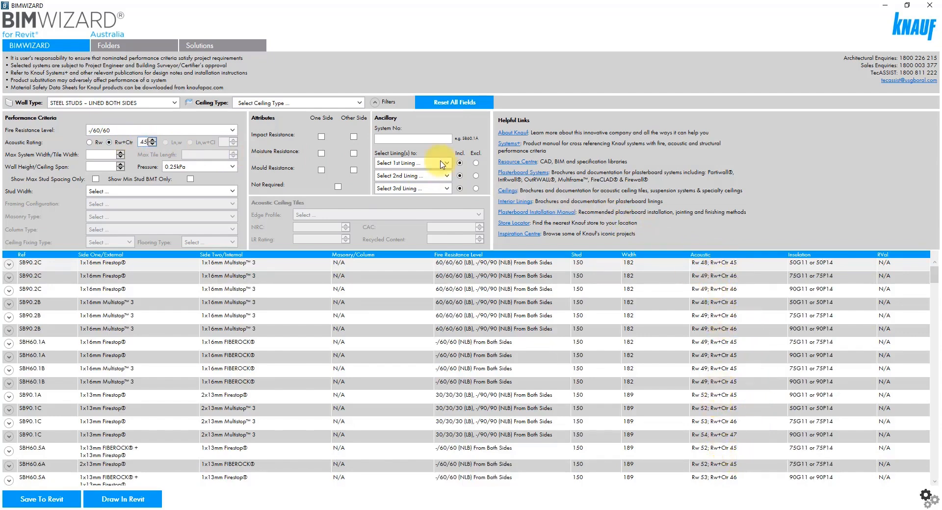
click(90, 142)
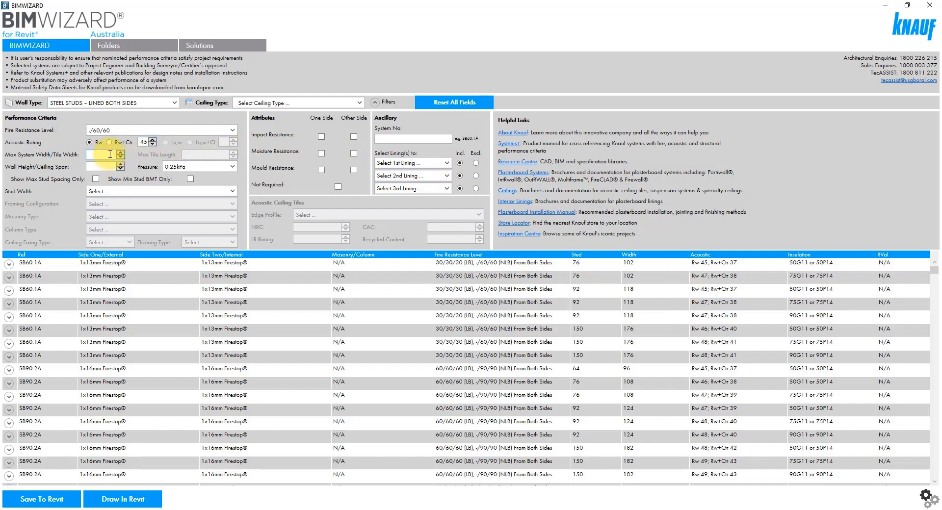
- Set the maximum system width to 140 and the wall height to 4131, checking the first SB60.1A description after each change
text(0)
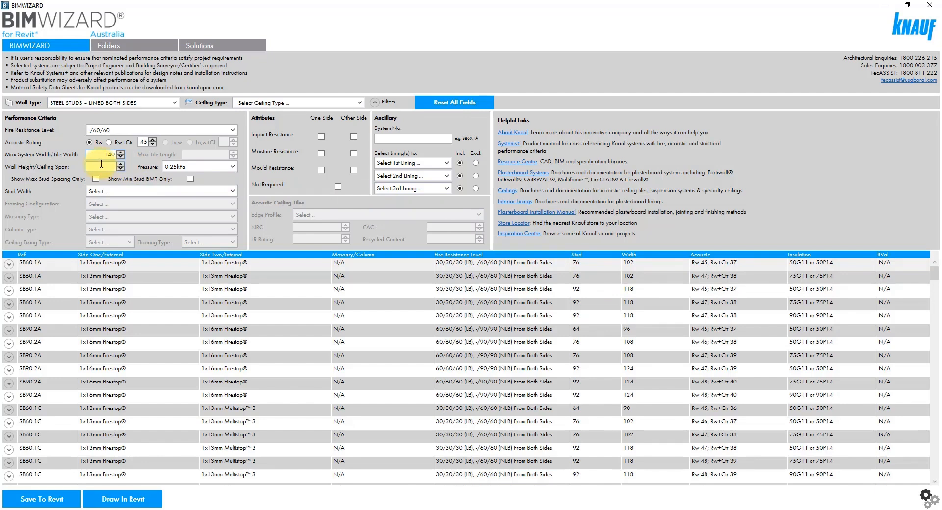
click(63, 264)
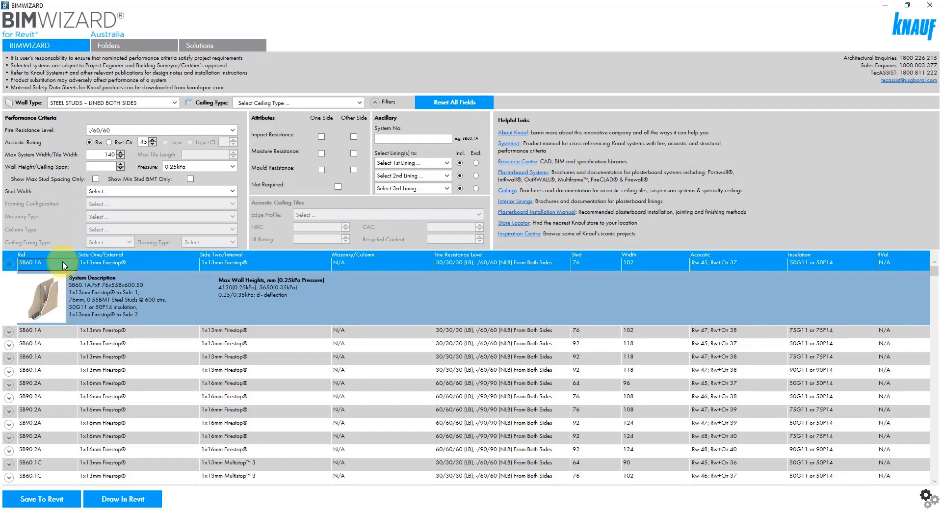
click(101, 166)
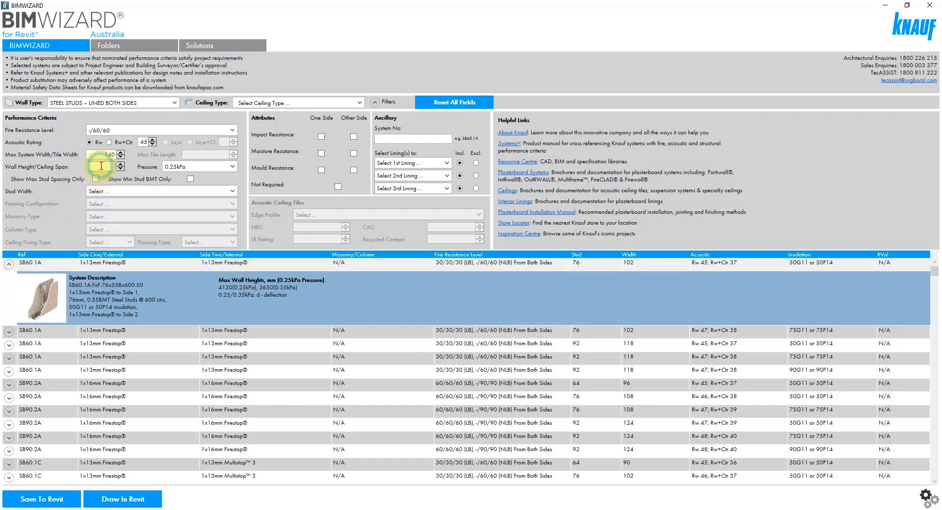
text(4131)
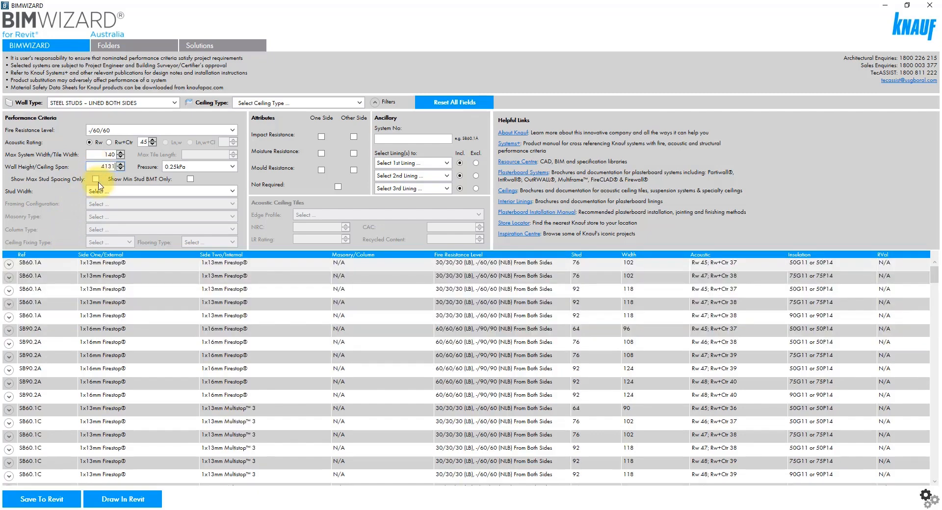
click(108, 263)
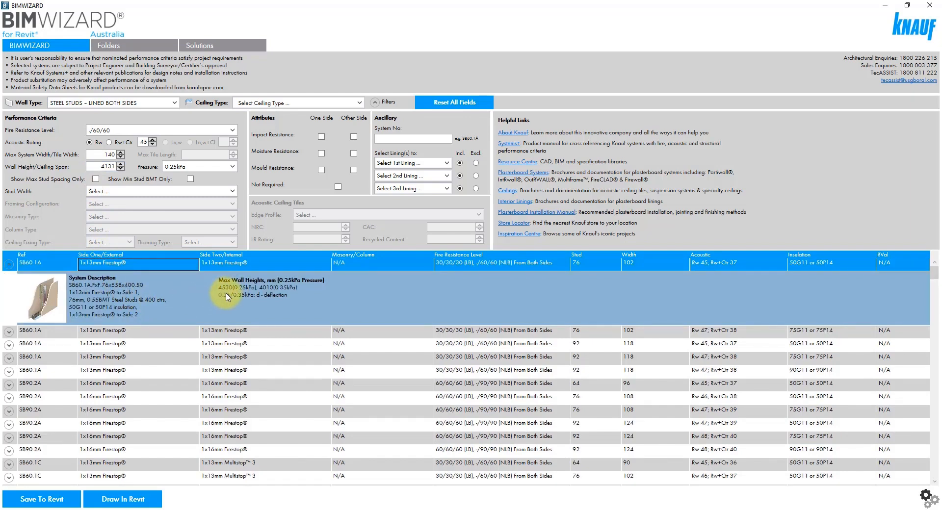
- Limit the results to maximum stud spacing, minimum stud BMT and stud width 90/92/102, checking the first system's description along the way
click(97, 180)
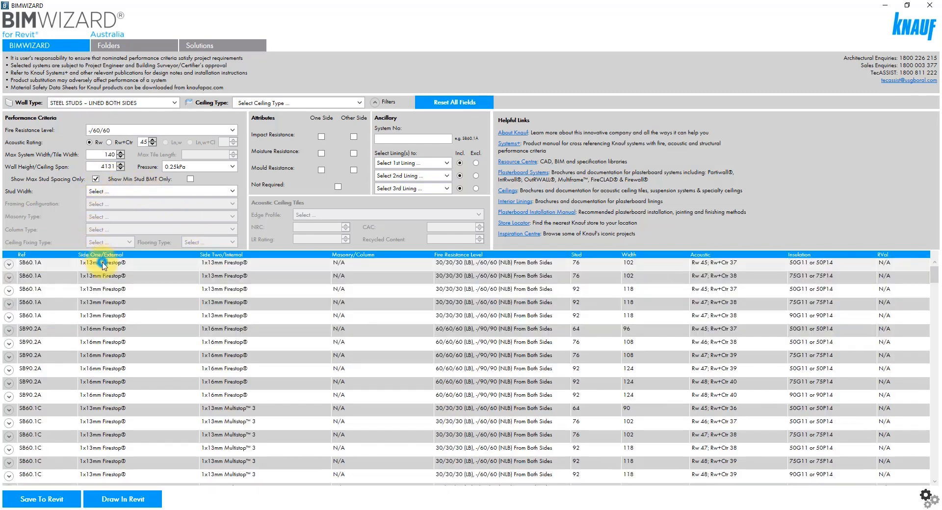
click(103, 264)
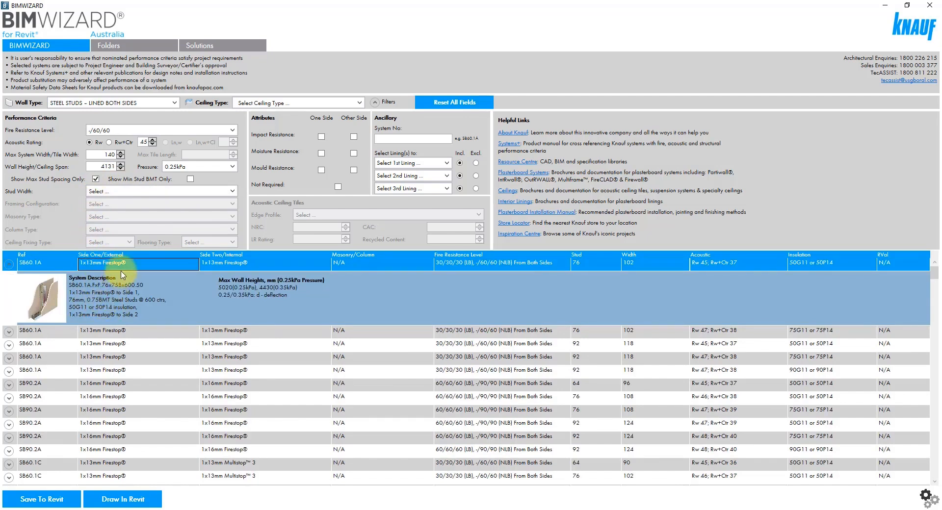
click(190, 179)
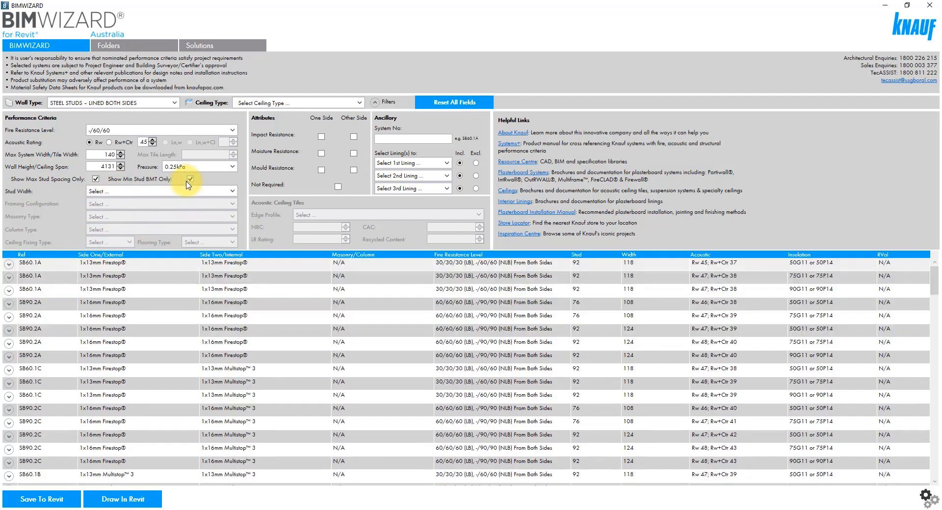
click(108, 266)
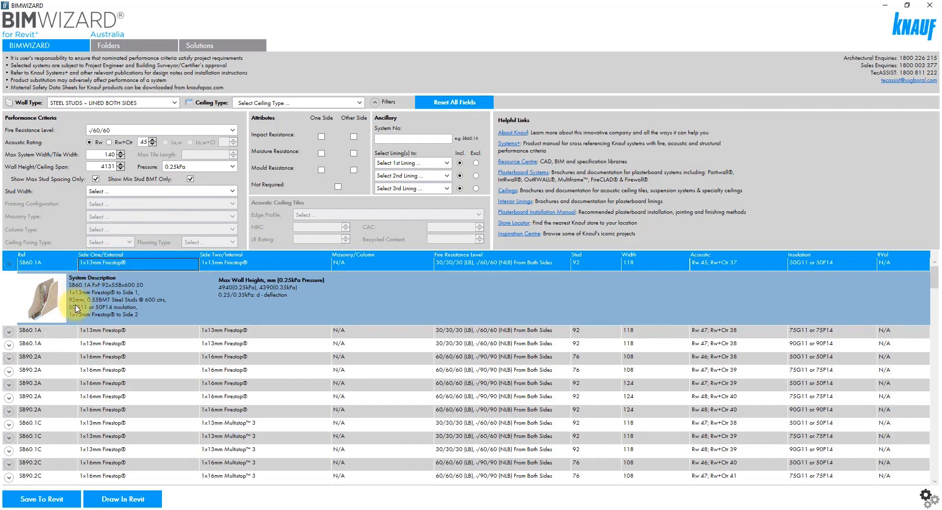
click(123, 193)
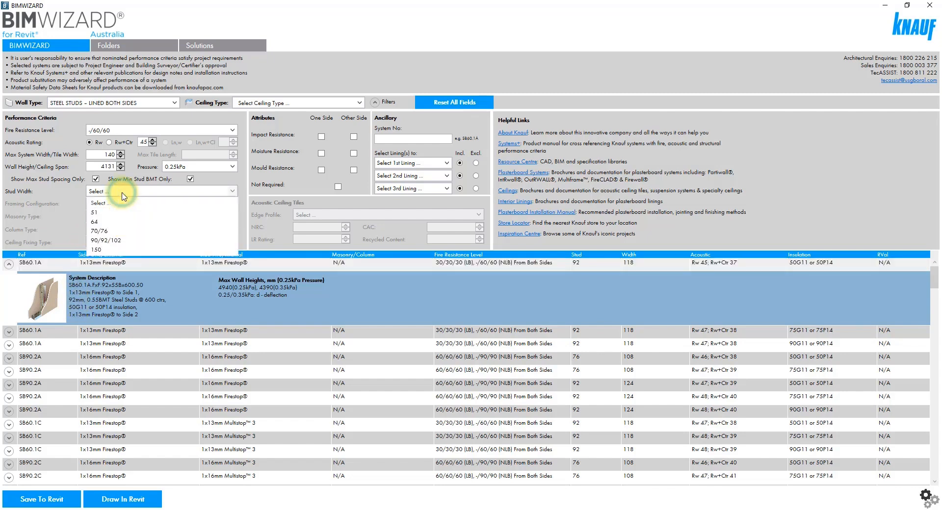
click(123, 239)
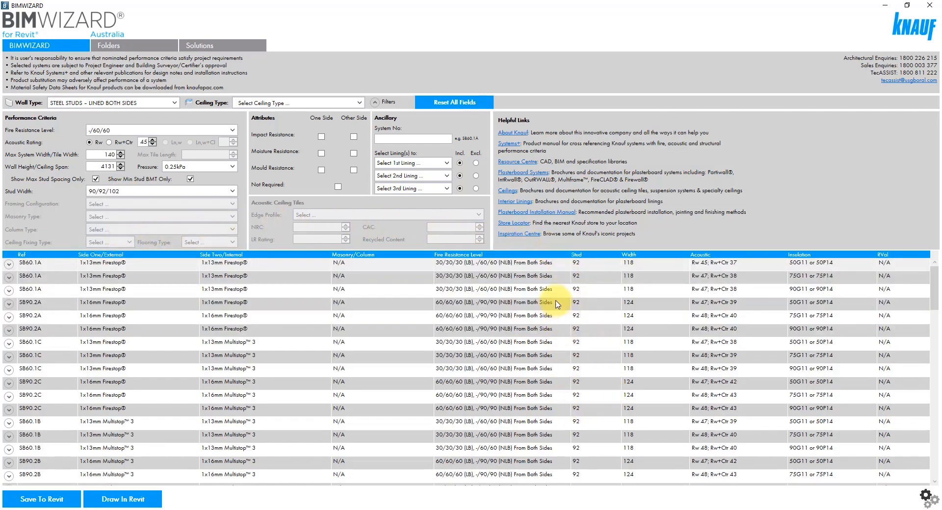
- List SEPARATING – INTRWALL walls with framing configuration Independent Stud One Side / Direct Fixed Other Side and expand the IW60.1A description
click(174, 103)
drag(173, 117, 174, 193)
click(124, 222)
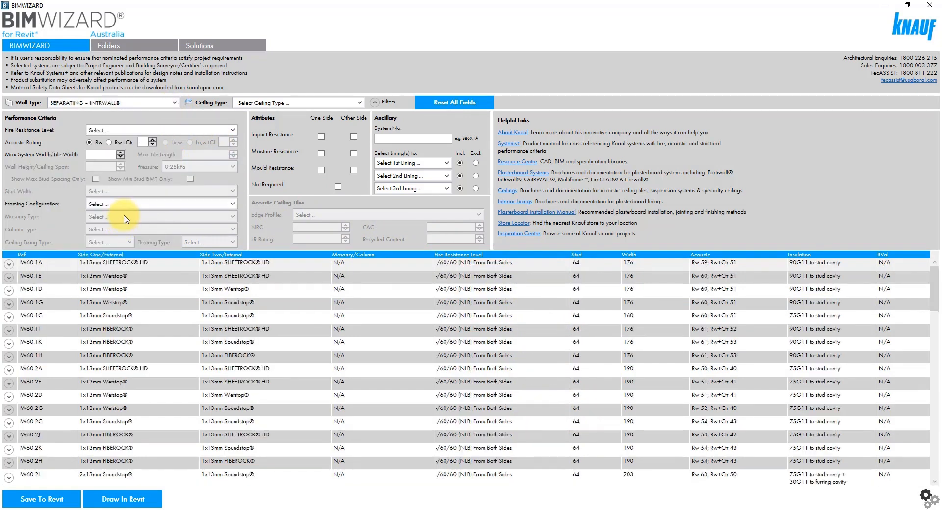
click(133, 205)
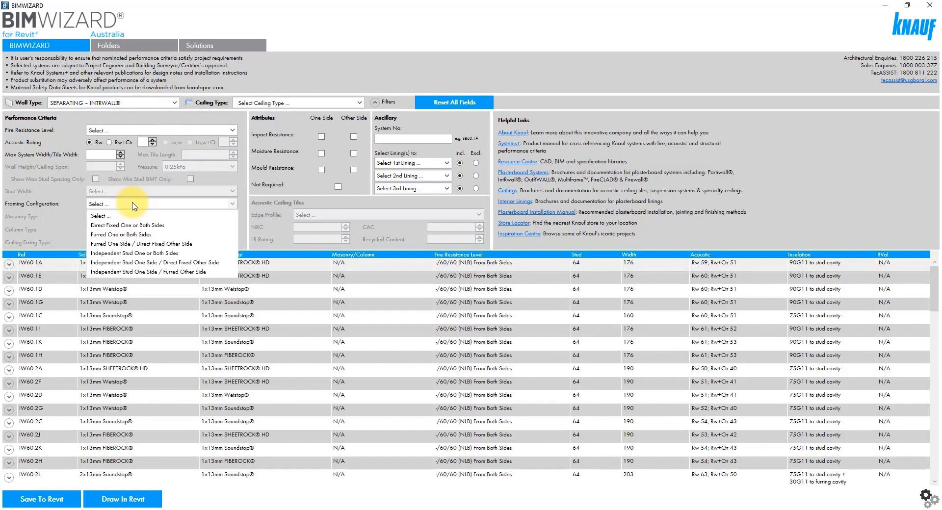
click(137, 263)
click(139, 266)
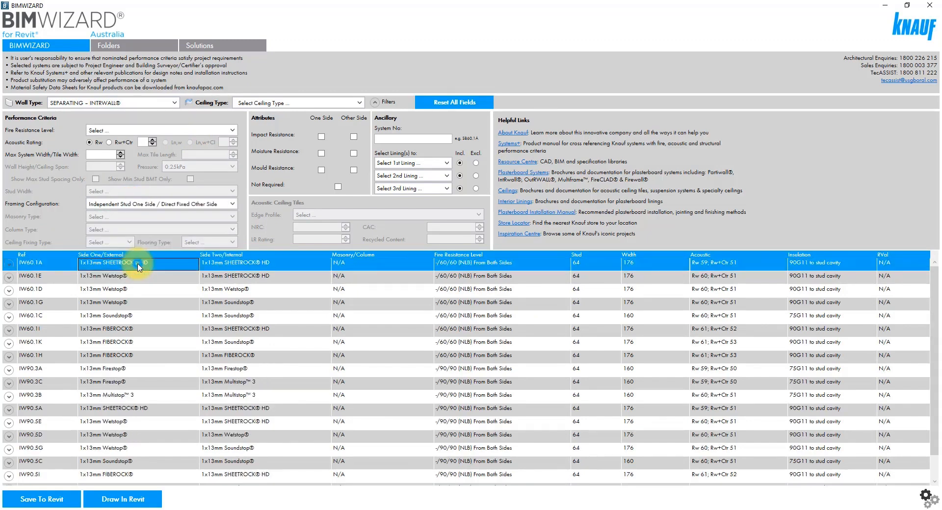
click(139, 266)
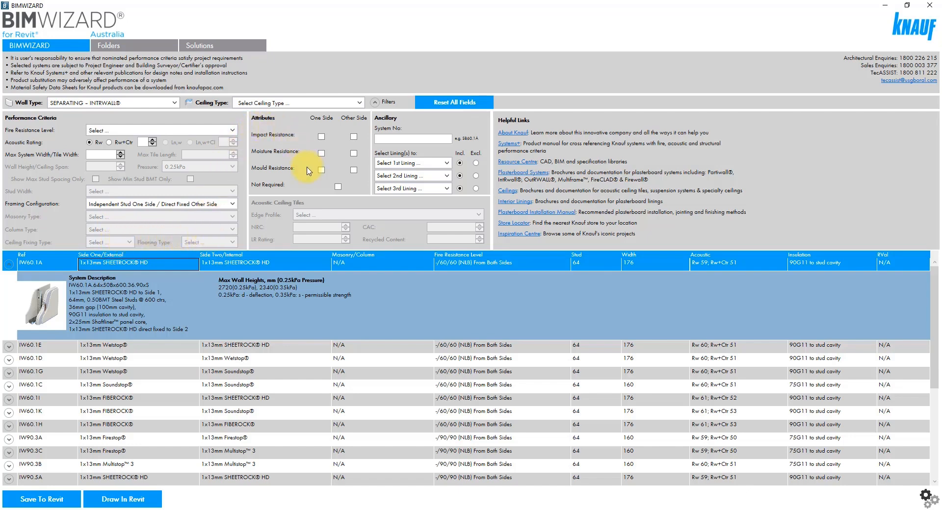
- Require impact resistance on both sides, plus moisture and mould resistance on the other side
click(321, 137)
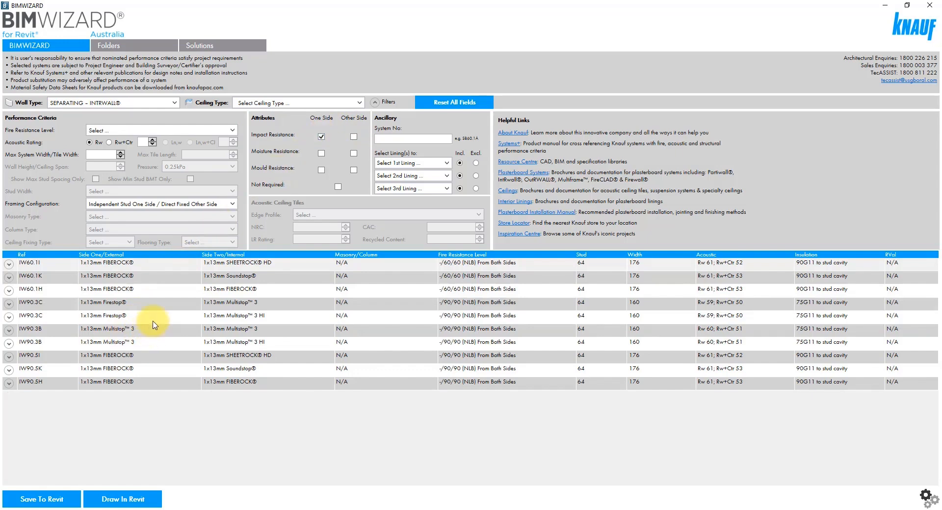
click(353, 137)
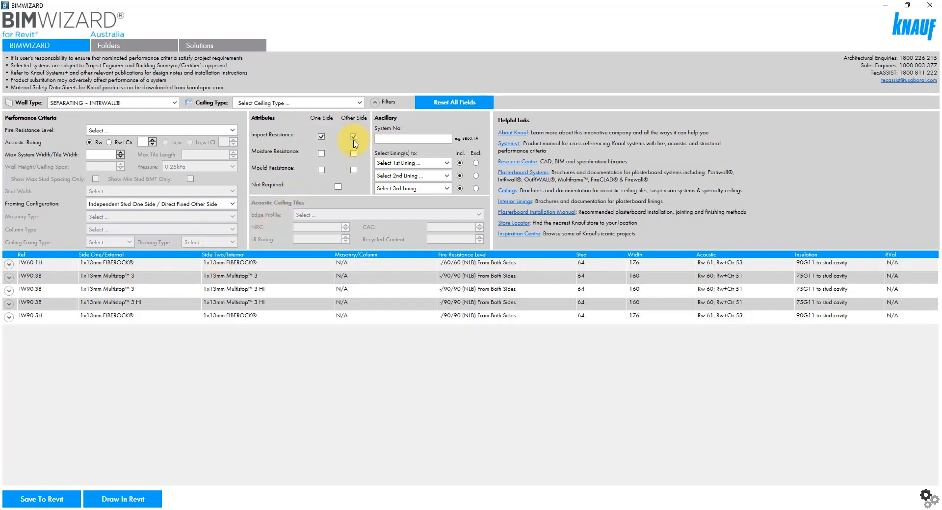
click(354, 154)
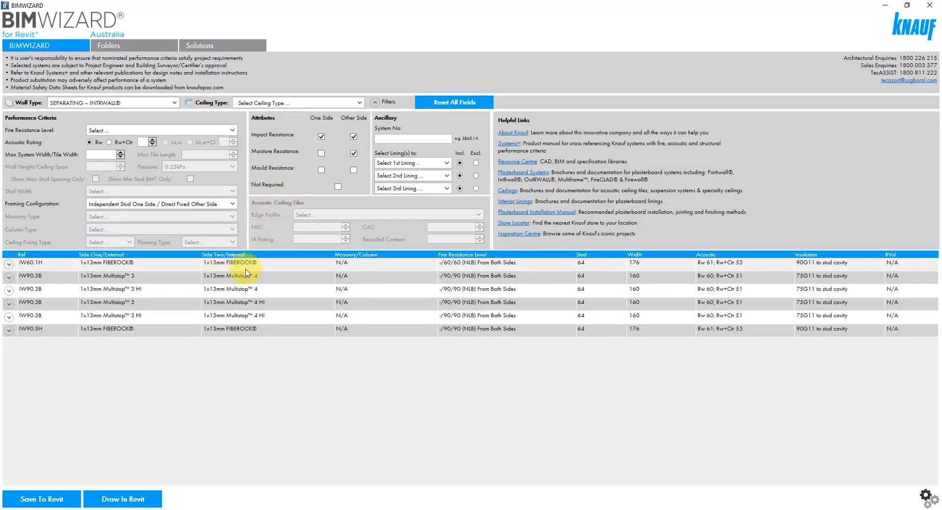
click(354, 170)
- Mark the impact, moisture and mould resistance attributes as not required, and reset all filter fields
mouse_move(338, 192)
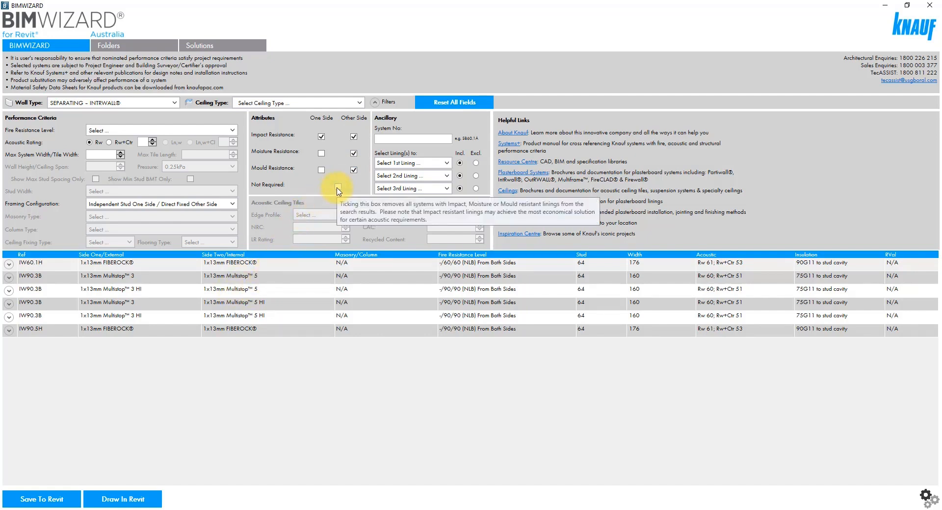
click(337, 187)
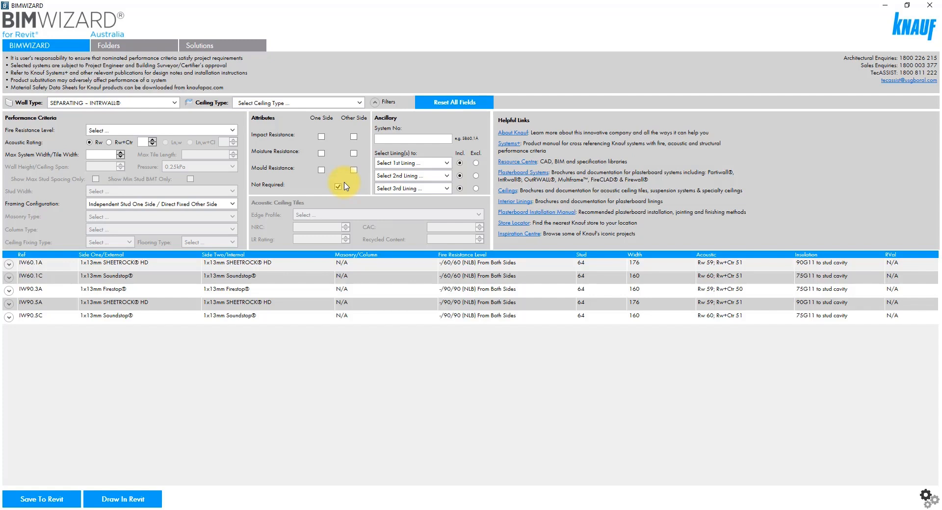
click(428, 103)
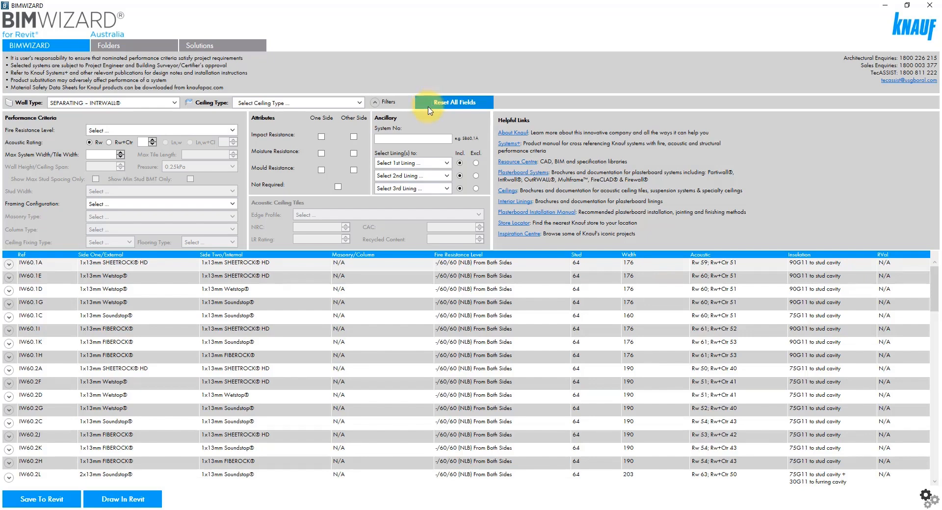
- Filter by system number IW90.3 with Firestop/FireWetstop as the first included lining and Multistop as the second
click(422, 136)
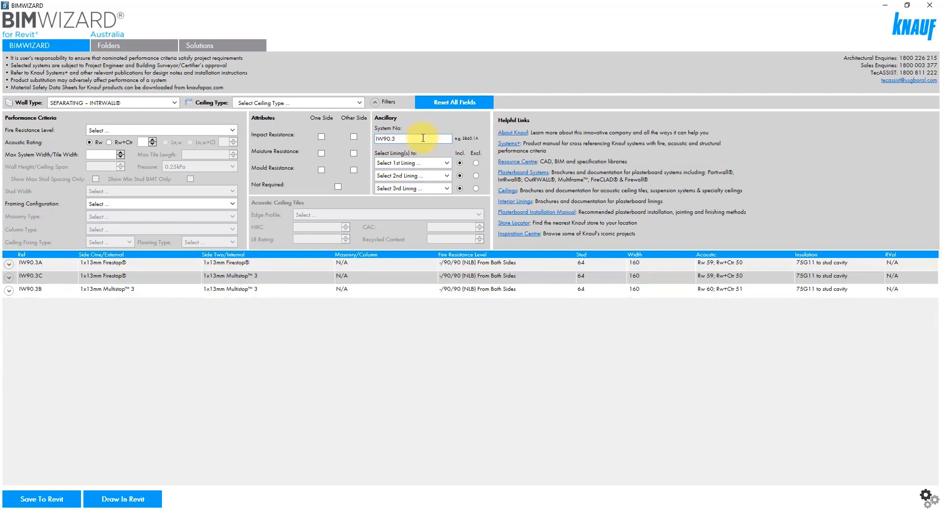
click(446, 163)
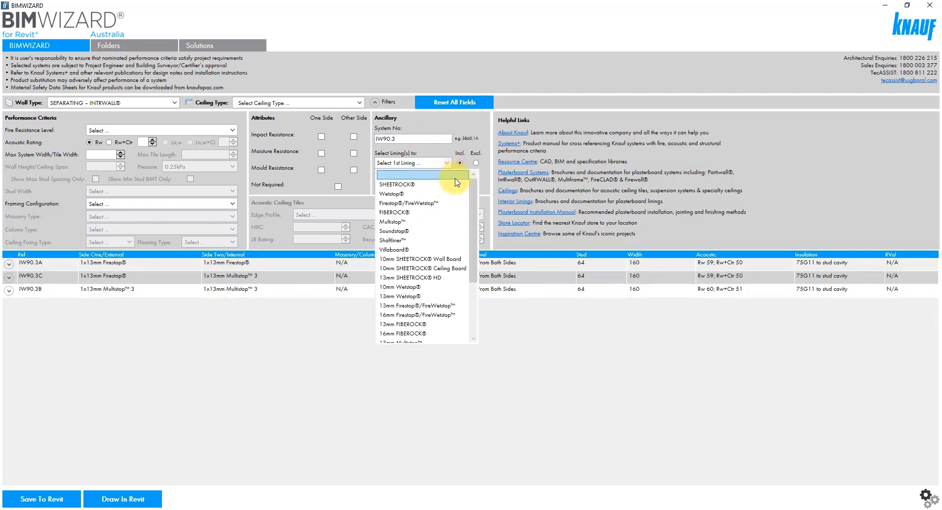
mouse_move(475, 200)
mouse_down()
mouse_move(476, 258)
mouse_move(477, 197)
mouse_up()
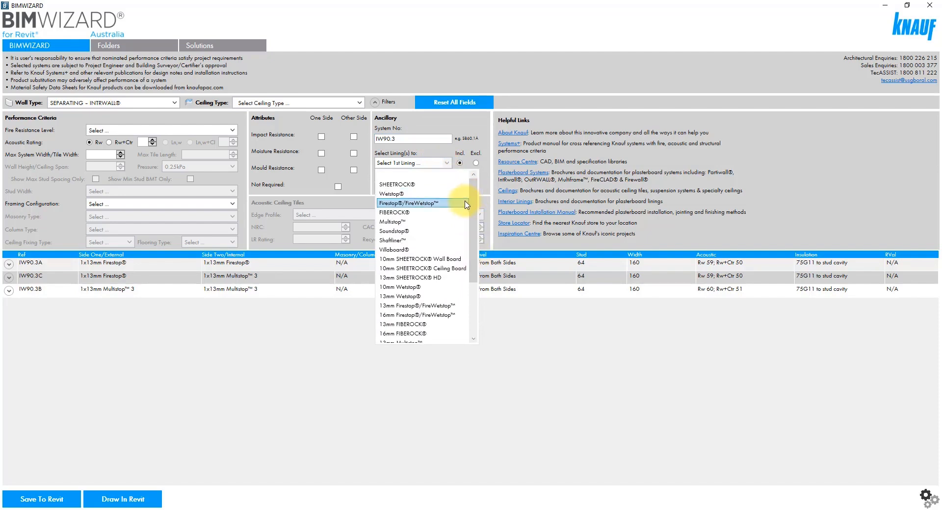
click(455, 203)
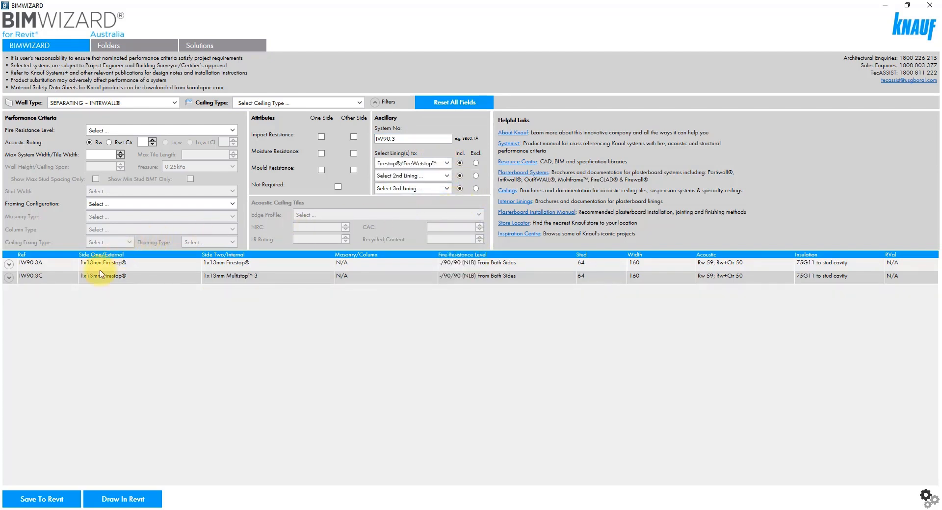
click(446, 175)
click(434, 234)
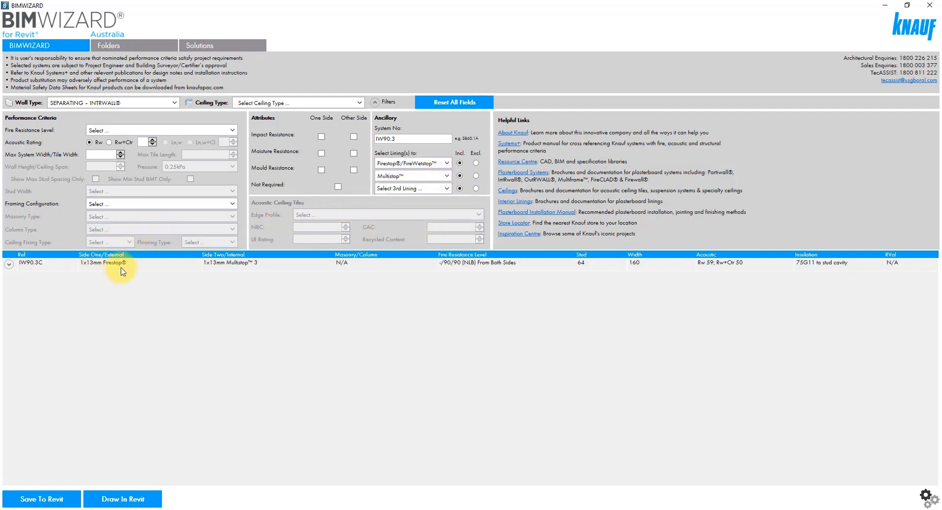
- Exclude the first lining, and list CEILING UNDER CONCRETE FLOOR systems with masonry type 150mm Concrete Panel/Slab, checking the fixing and flooring options
click(476, 164)
click(359, 104)
click(333, 124)
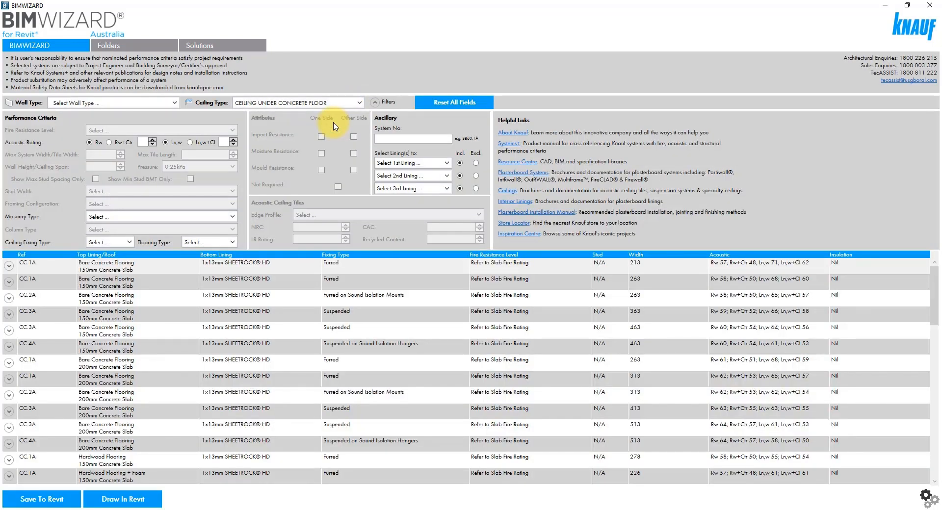
click(232, 217)
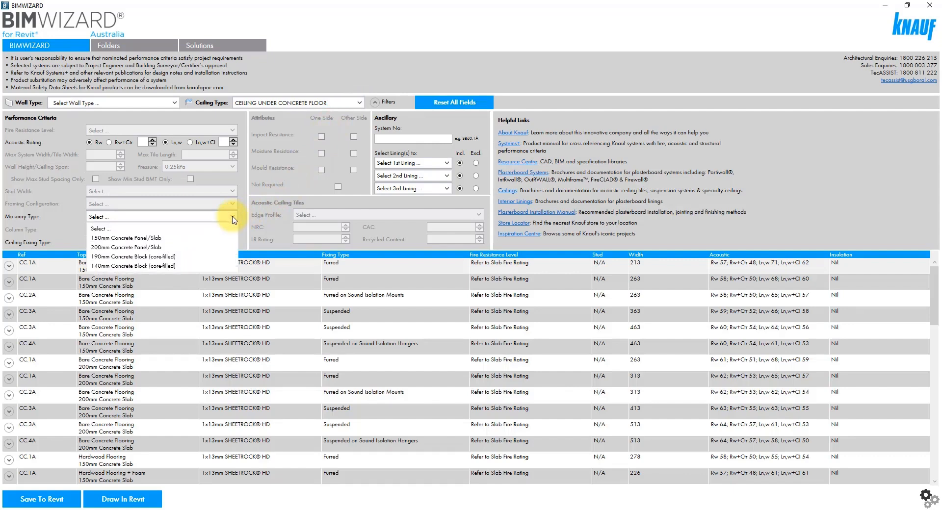
click(210, 238)
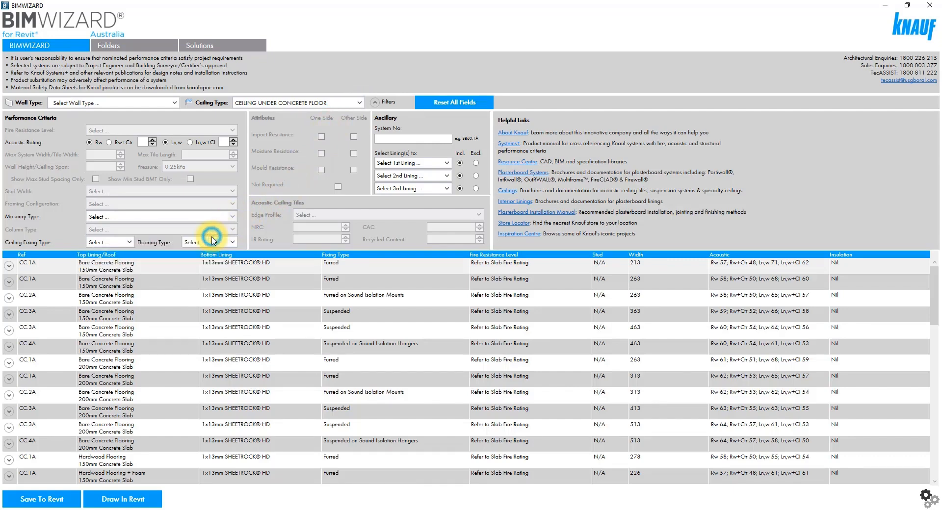
click(130, 242)
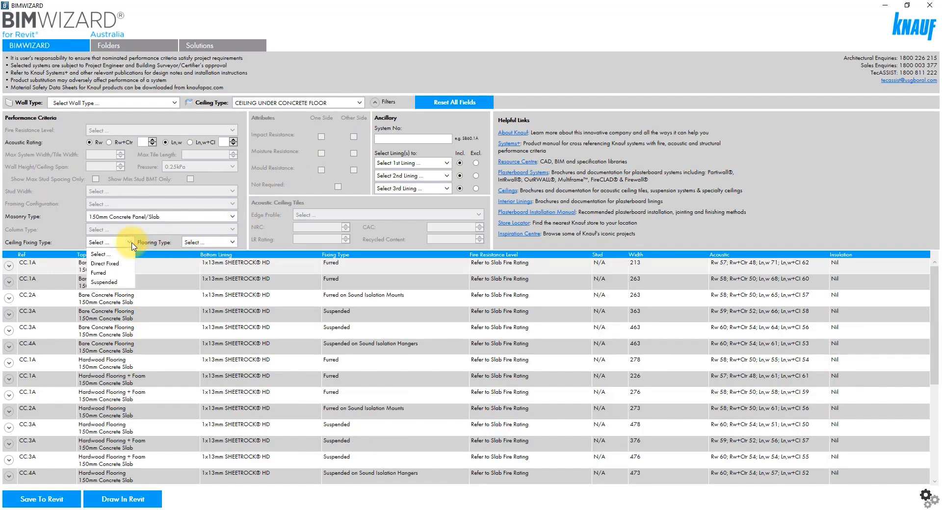
click(233, 243)
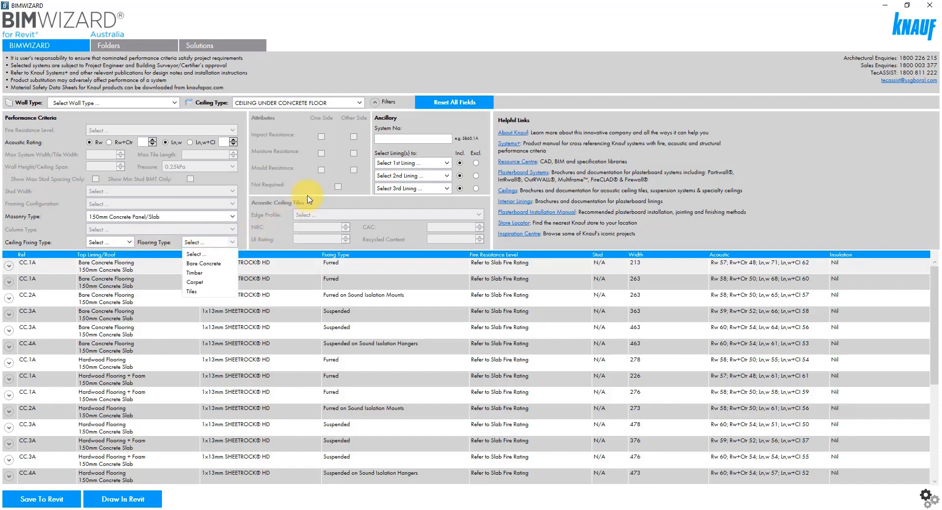
- List the SPANNING CEILING CH-SECTION systems, followed by the ACOUSTIC SUSPENDED CEILING TILES systems
click(360, 103)
click(359, 103)
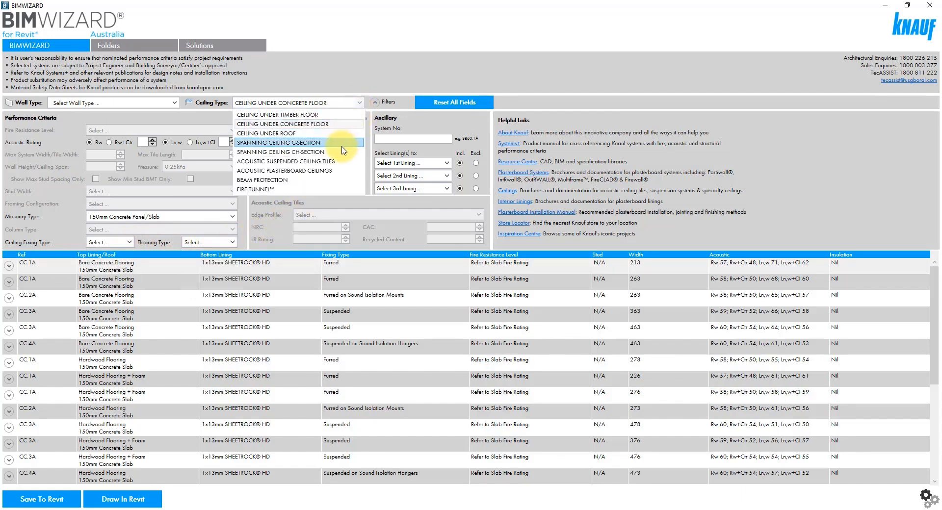
click(304, 152)
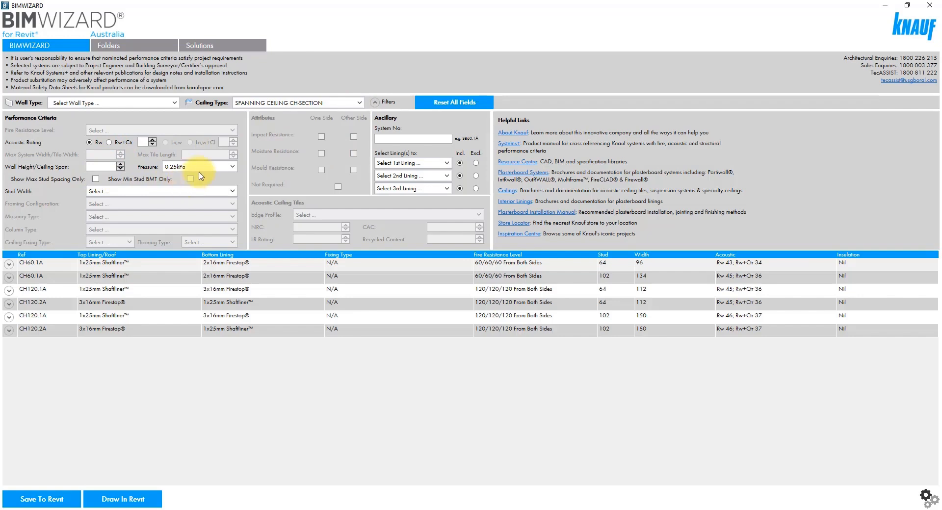
click(358, 102)
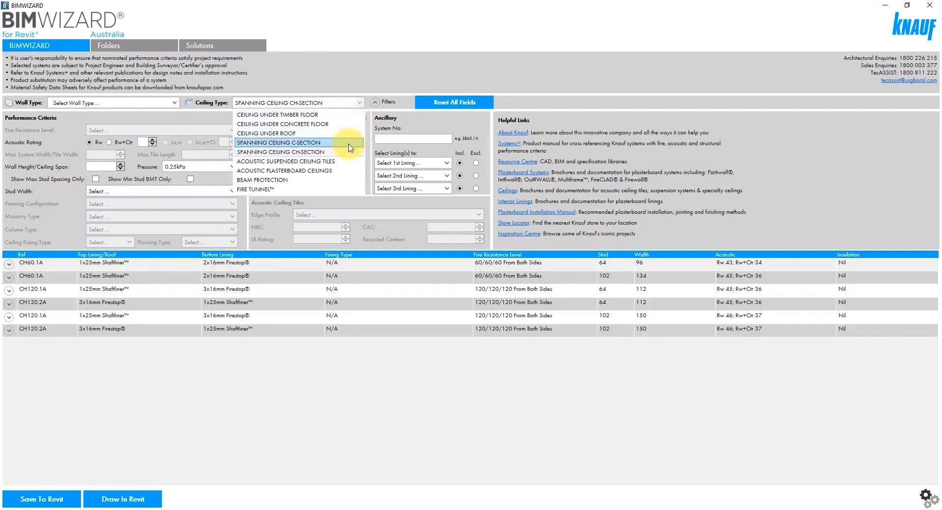
click(340, 162)
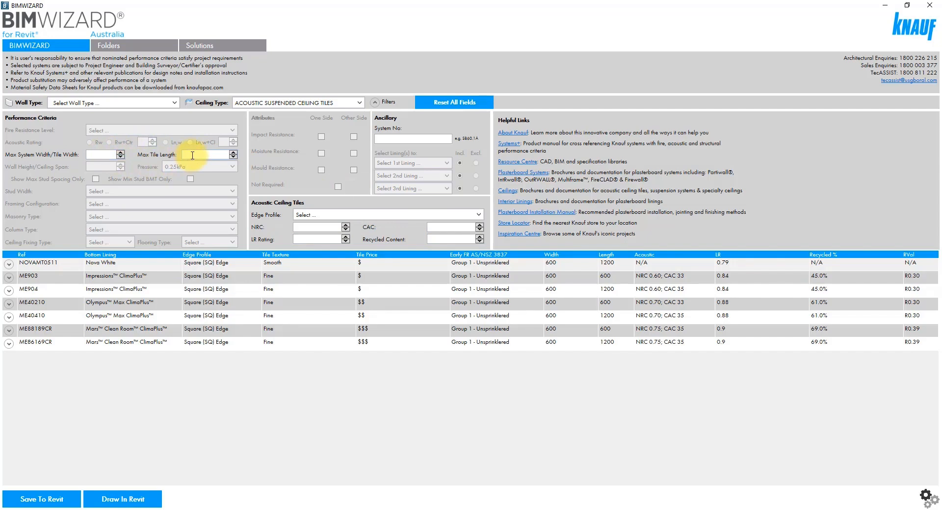
- Filter SEPARATING – INTRWALL walls by fire resistance level -/90/90 and acoustic rating Rw 60, with attributes not required
click(144, 103)
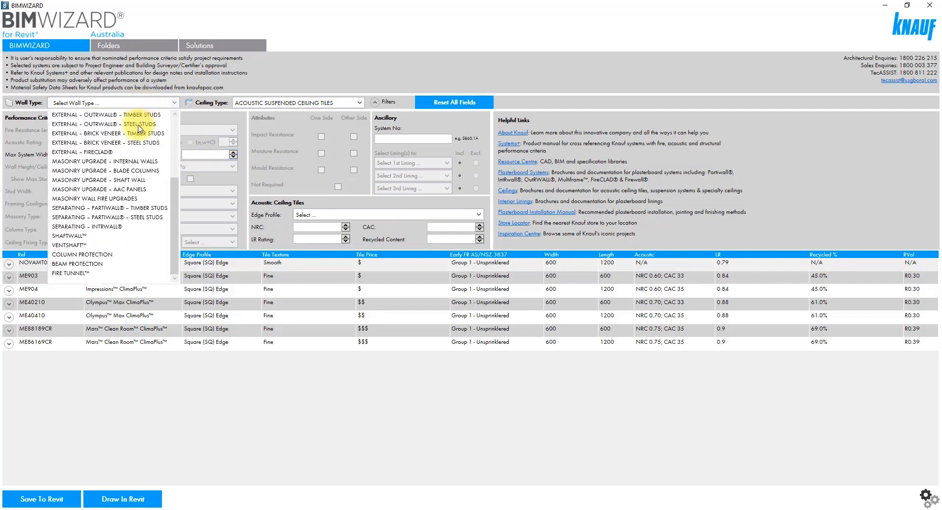
click(126, 228)
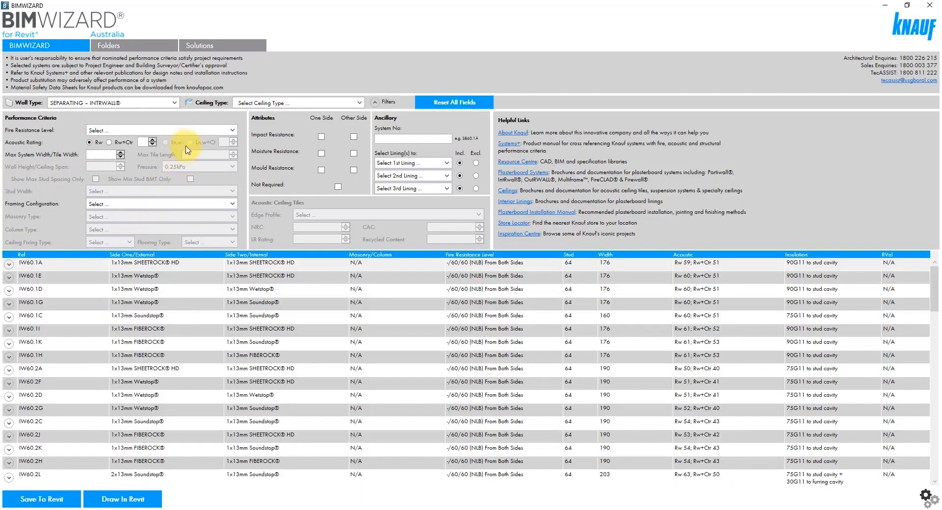
click(189, 133)
click(178, 179)
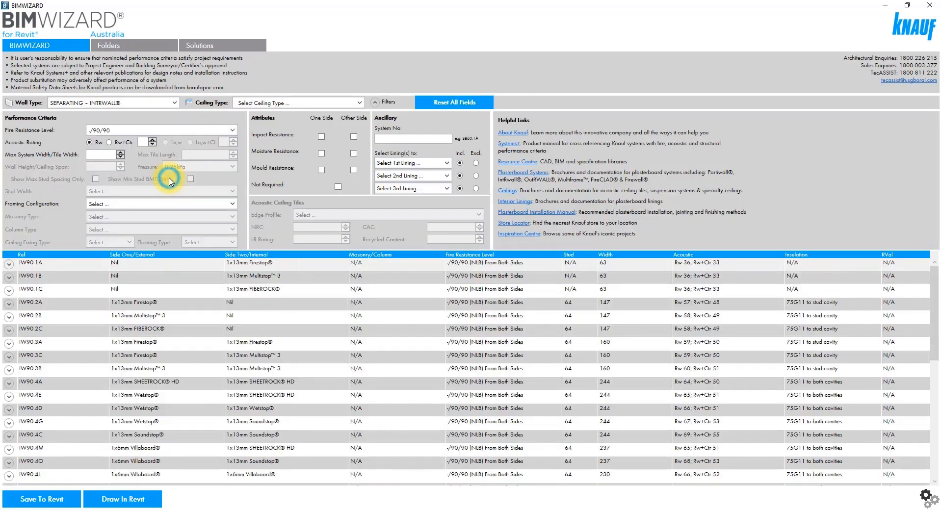
click(140, 143)
text(50)
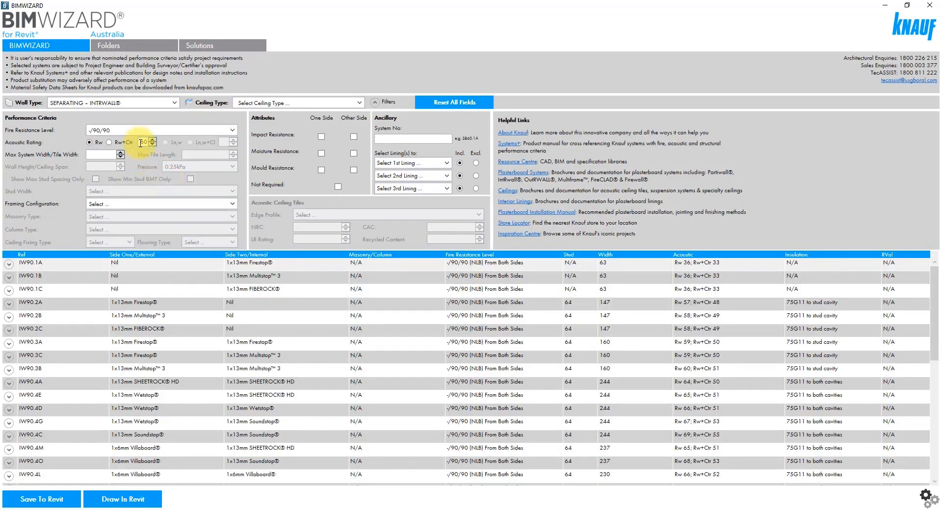
click(337, 186)
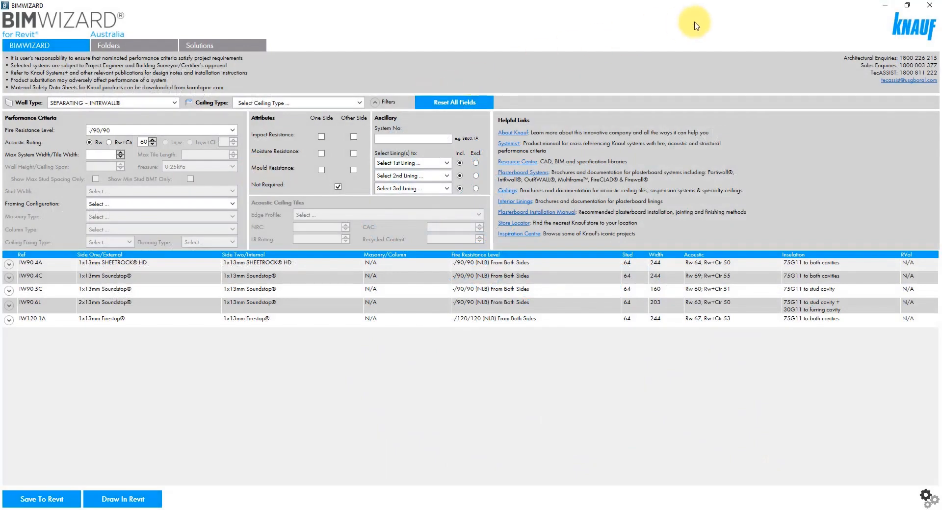
- Restore the window to a smaller size and save the IW90.4A and IW90.4C wall systems to Revit
click(905, 6)
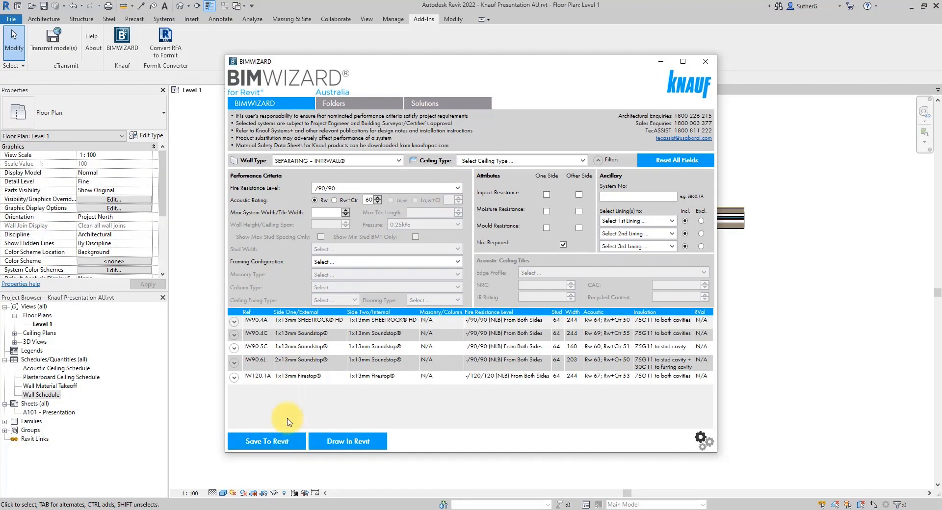
click(290, 321)
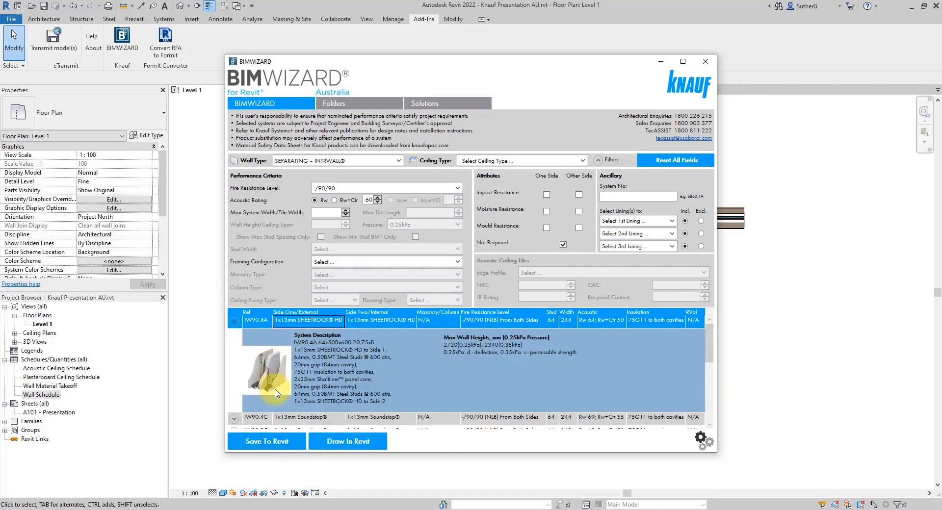
click(281, 442)
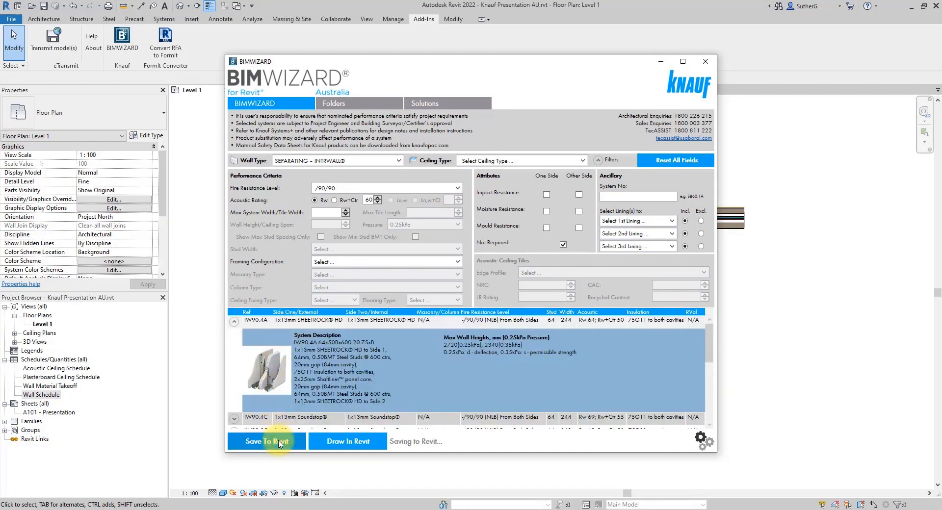
click(288, 420)
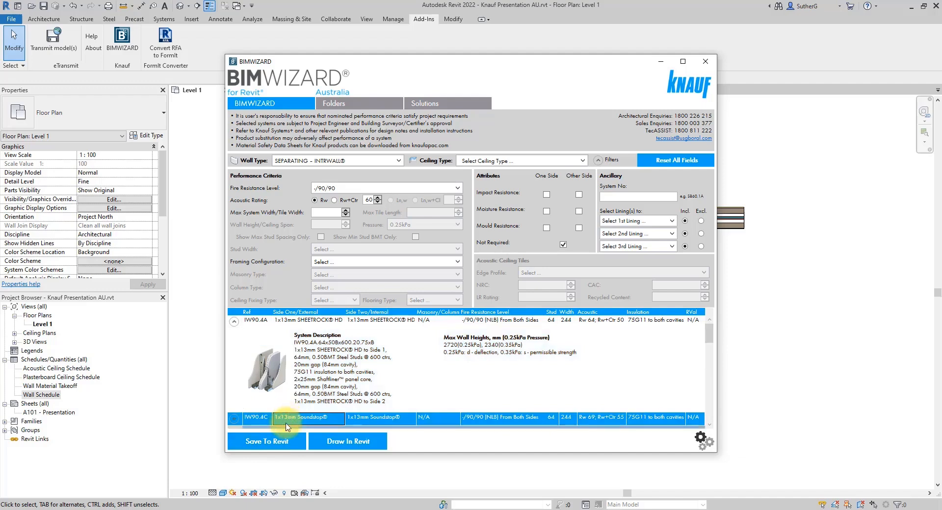
click(287, 442)
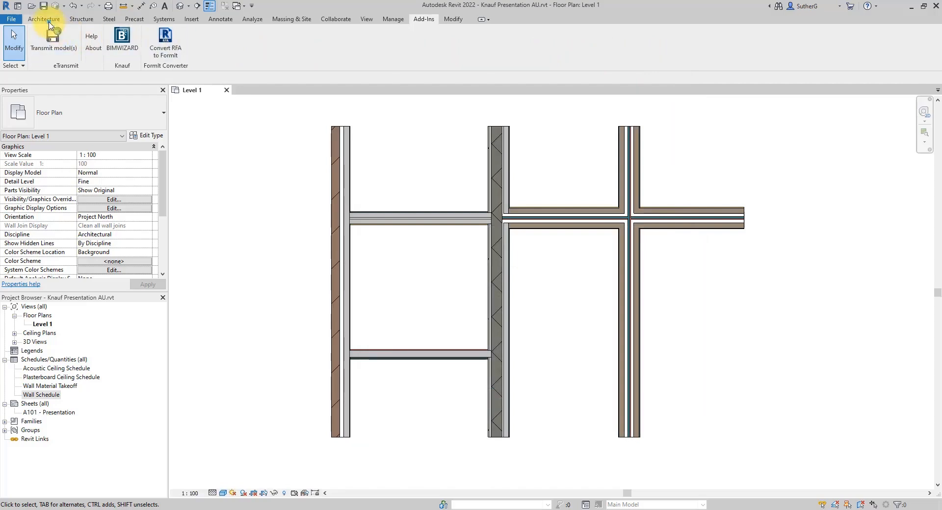
- Start the Wall tool in Revit and check its wall types for the saved Knauf IW90.4A and IW90.4C systems
click(44, 19)
click(42, 33)
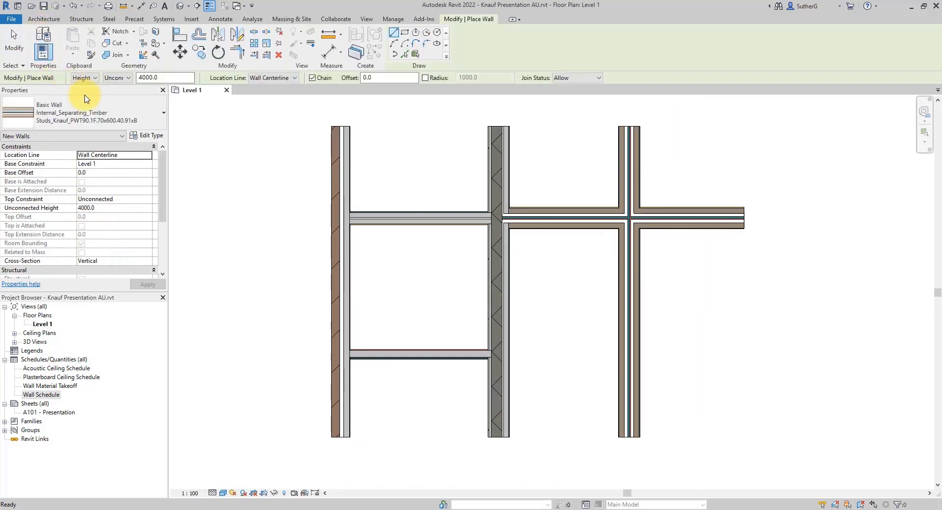
click(90, 115)
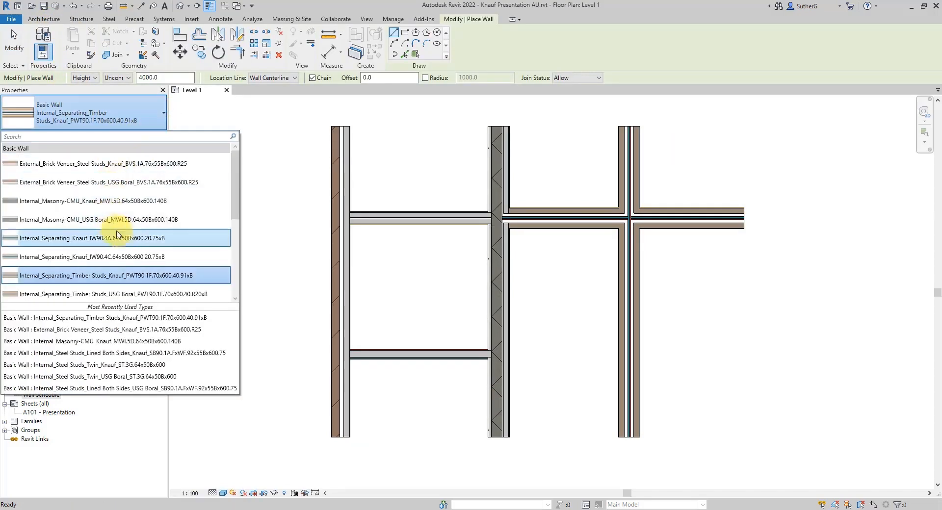
click(135, 258)
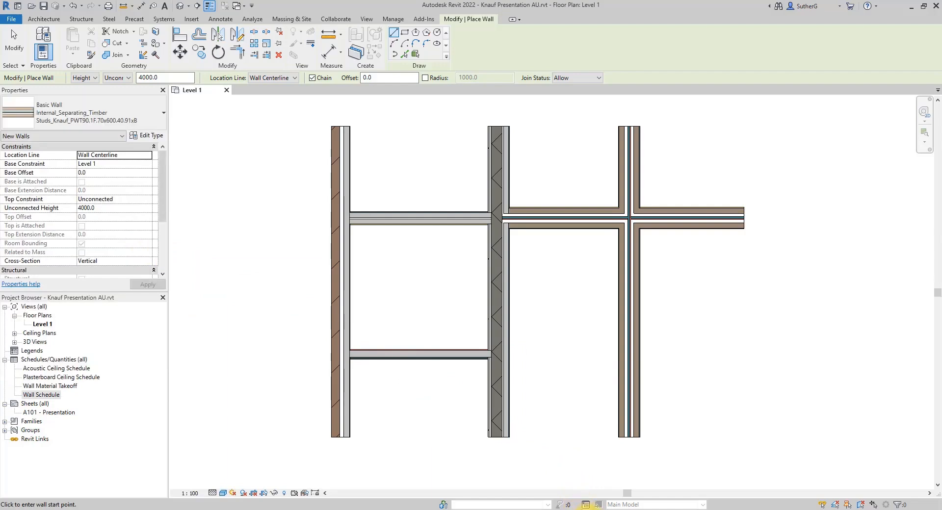
- Send the IW90.5C system to Revit for drawing, and draw a vertical wall outside the brick veneer wall in the Level 1 plan
click(586, 509)
drag(712, 331, 721, 355)
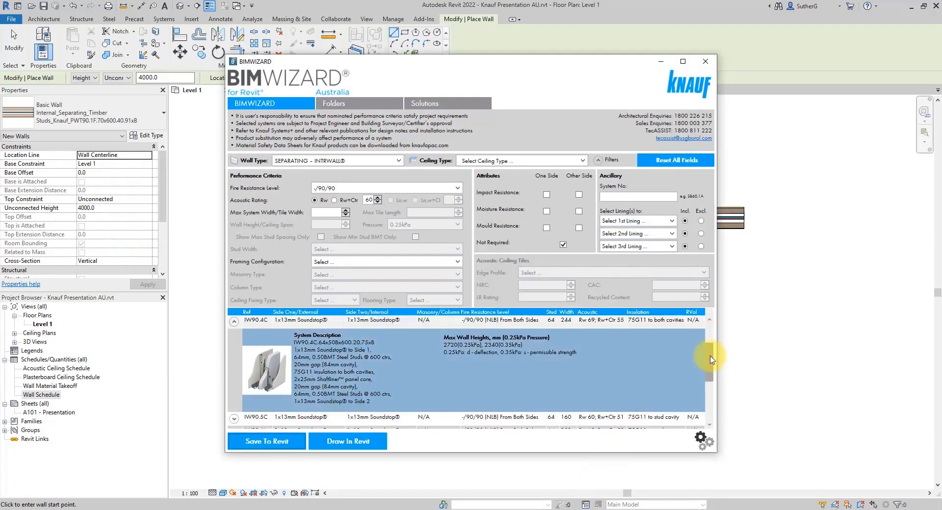
click(314, 421)
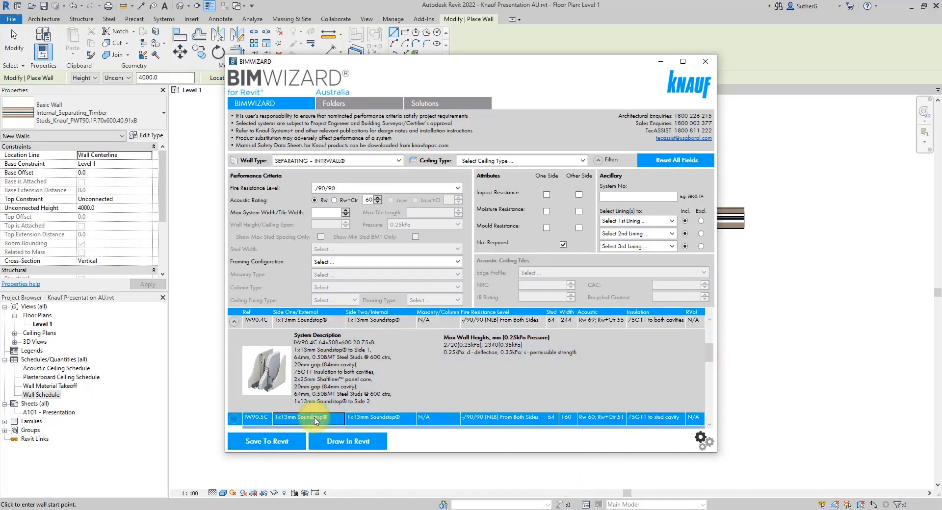
click(346, 442)
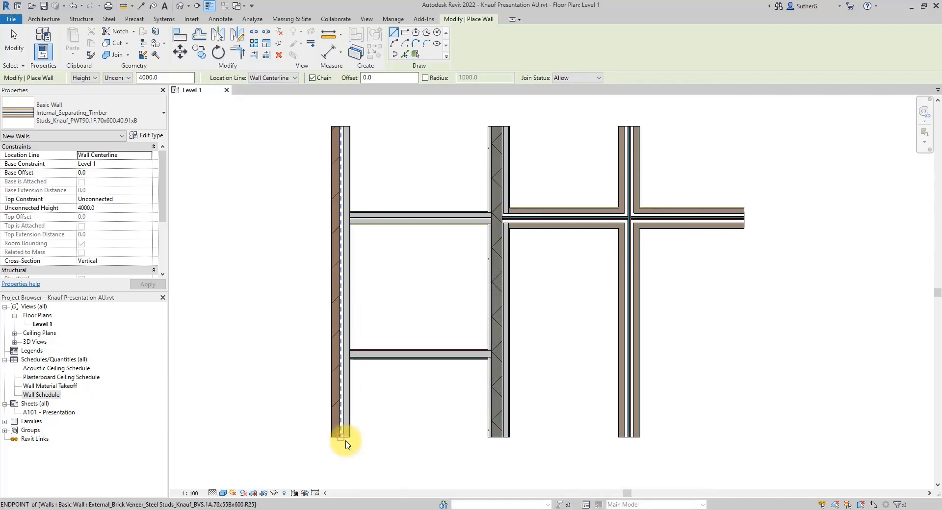
click(245, 162)
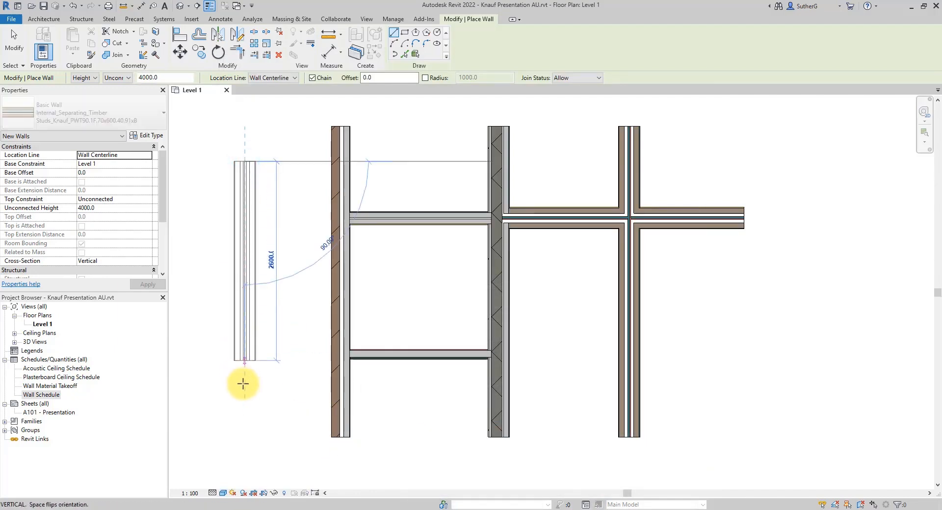
click(244, 390)
key(Escape)
key(Escape)
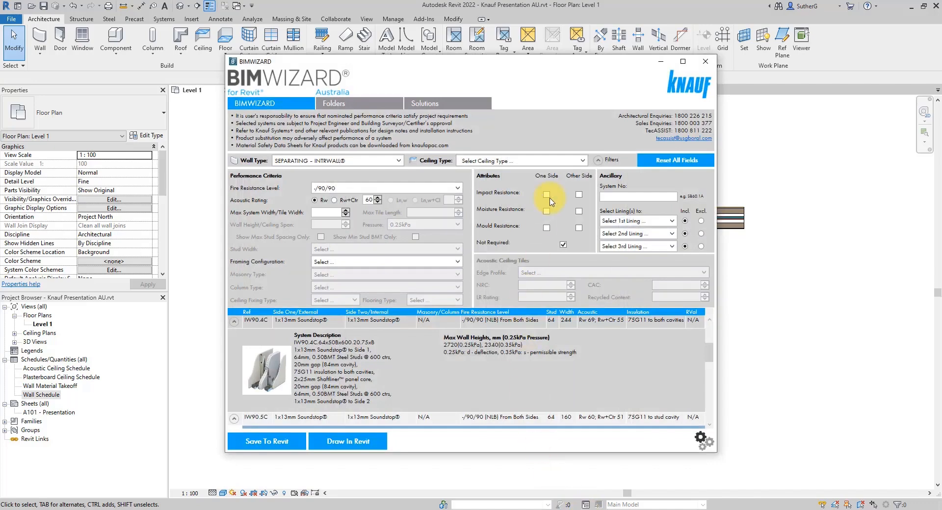
- List CEILING UNDER TIMBER FLOOR systems in BIMWIZARD and send the direct fixed CT.1A hardwood flooring system to Revit for drawing
click(582, 162)
click(570, 173)
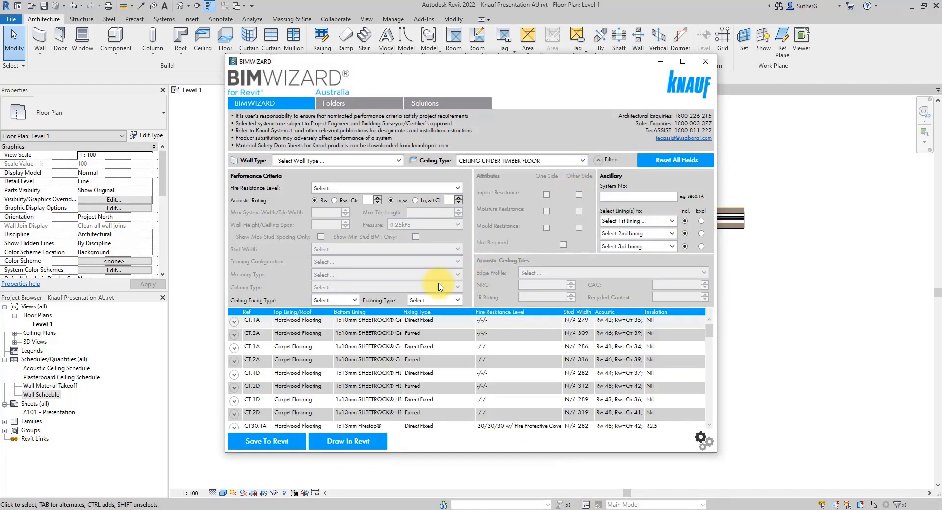
click(317, 320)
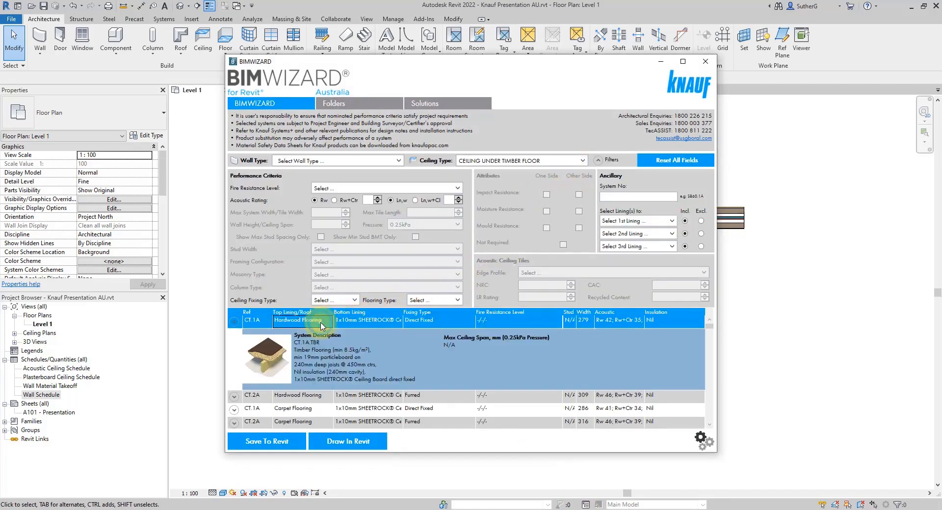
click(348, 439)
- Sketch the ceiling in the 3D view as a rectangle about 5600 by 5500 mm, in front of the existing ceilings, and finish it
click(430, 45)
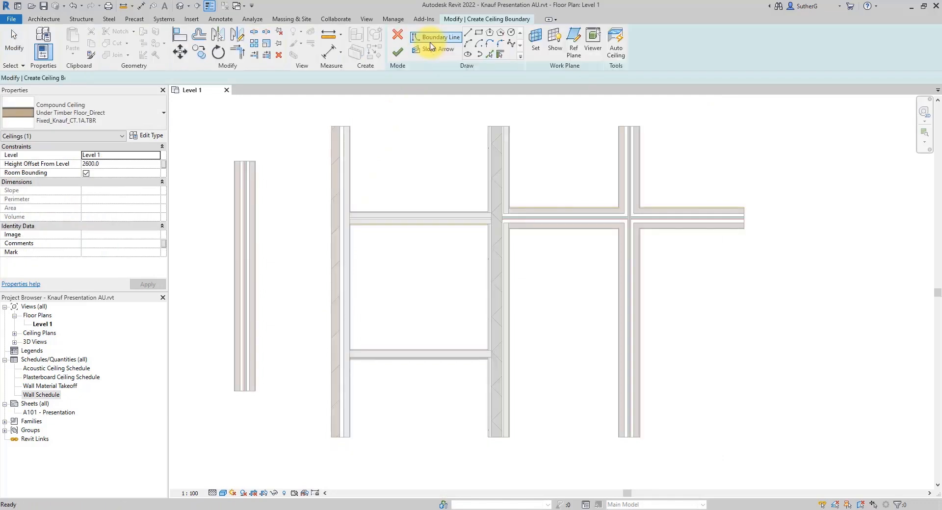
click(180, 6)
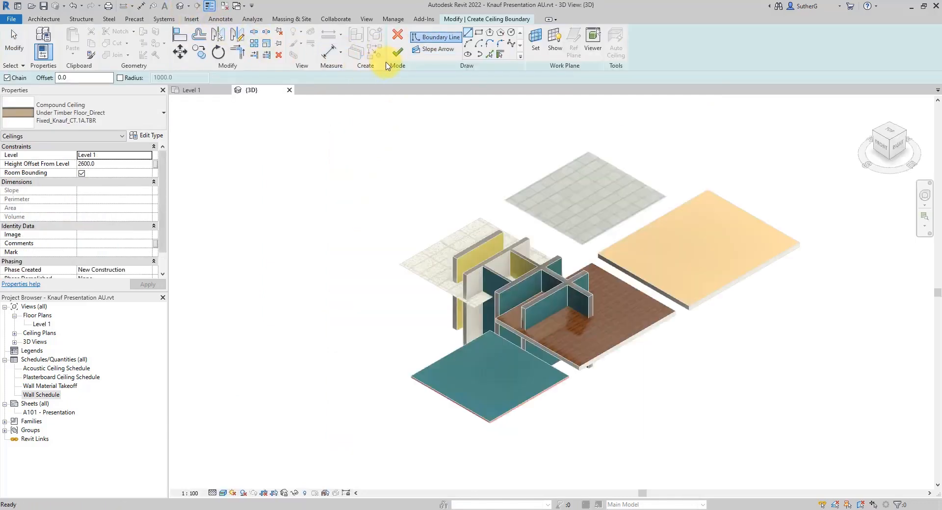
click(480, 34)
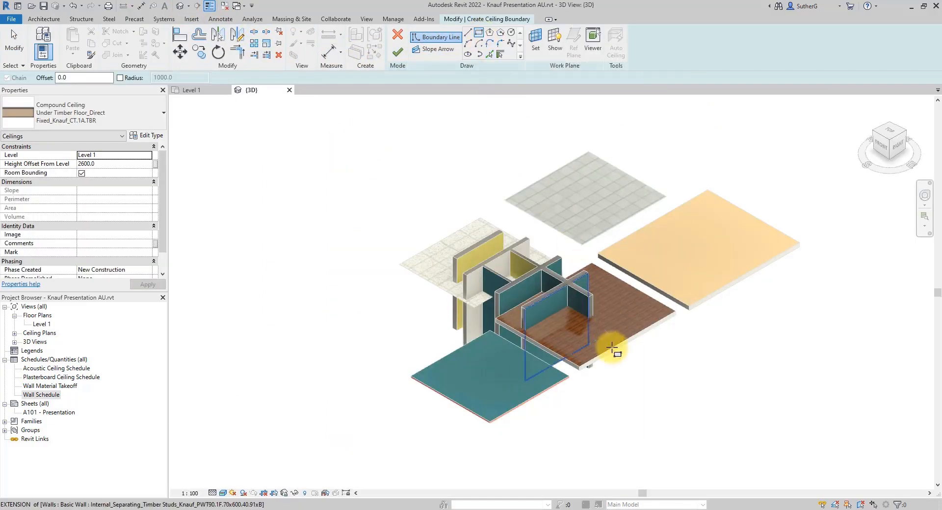
click(608, 383)
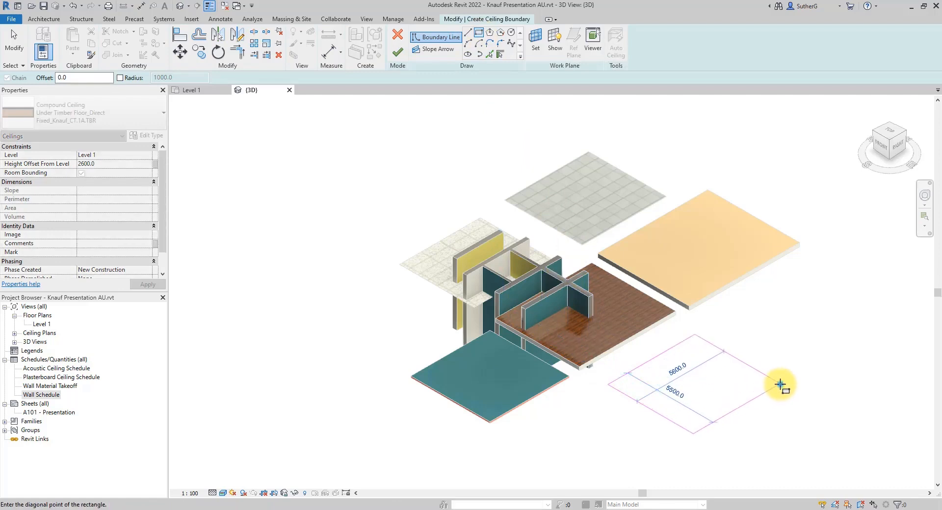
click(780, 384)
click(398, 56)
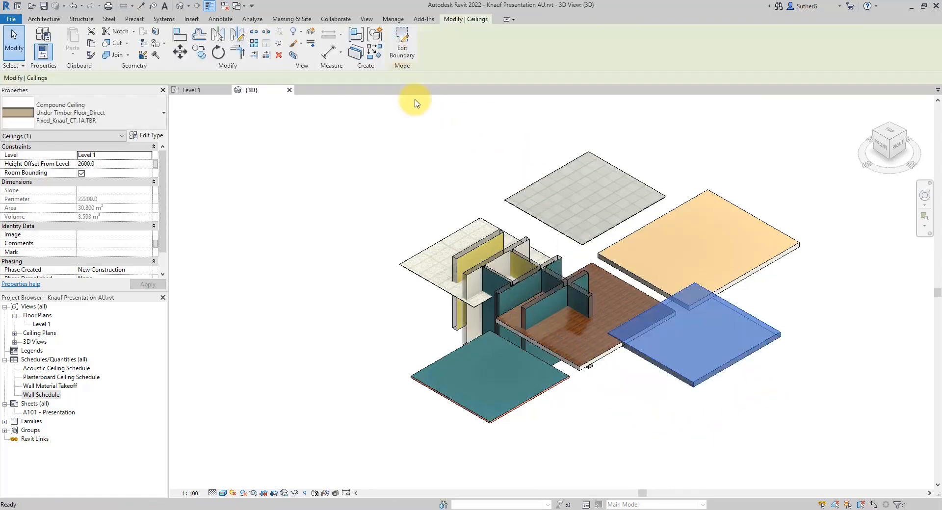
click(641, 393)
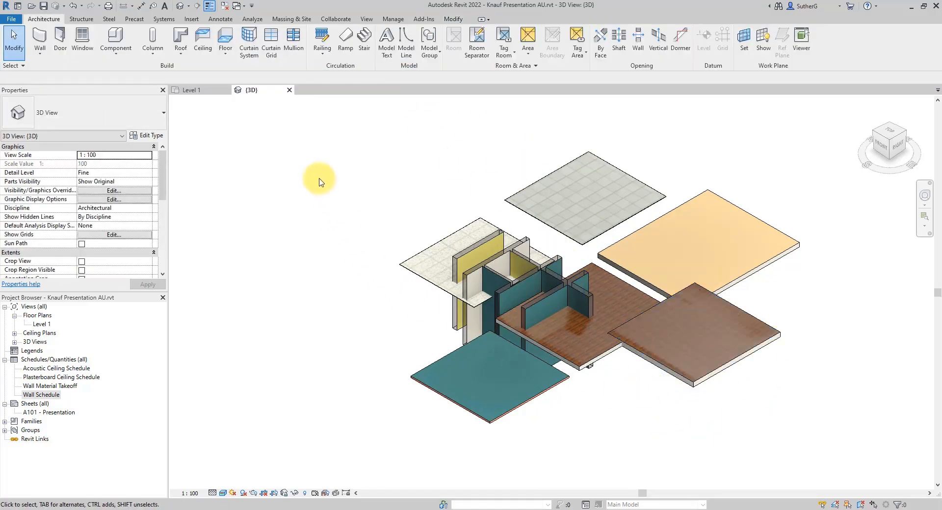
- Close the 3D view and save BIMWIZARD's direct fixed CT.1A carpet flooring system to the Example Folder
click(292, 91)
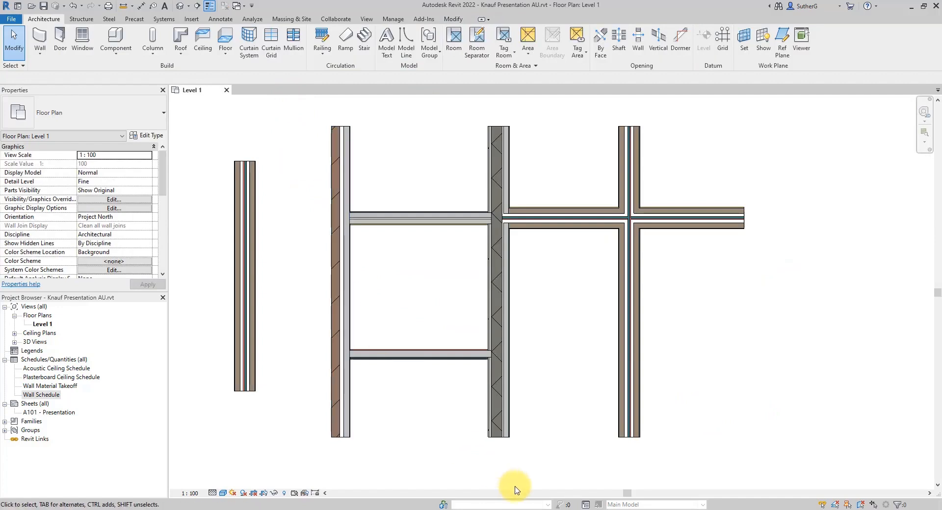
click(584, 509)
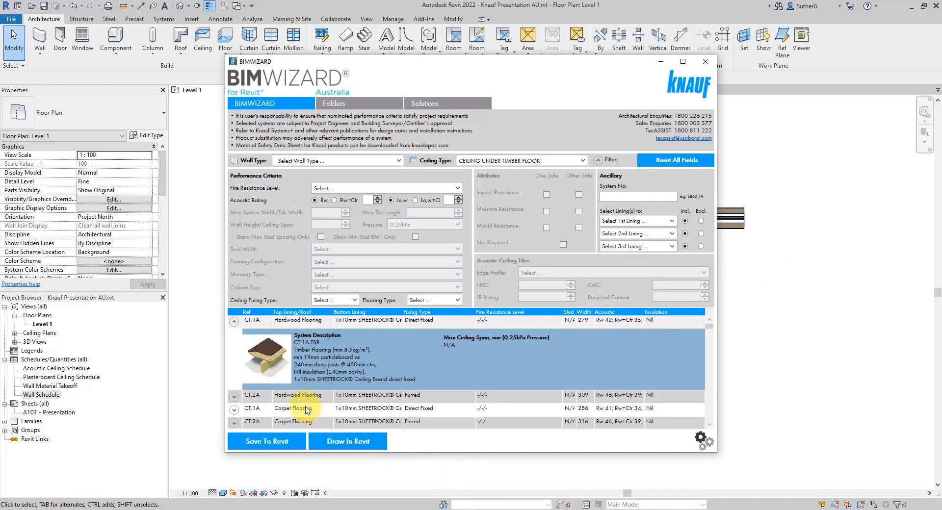
click(306, 409)
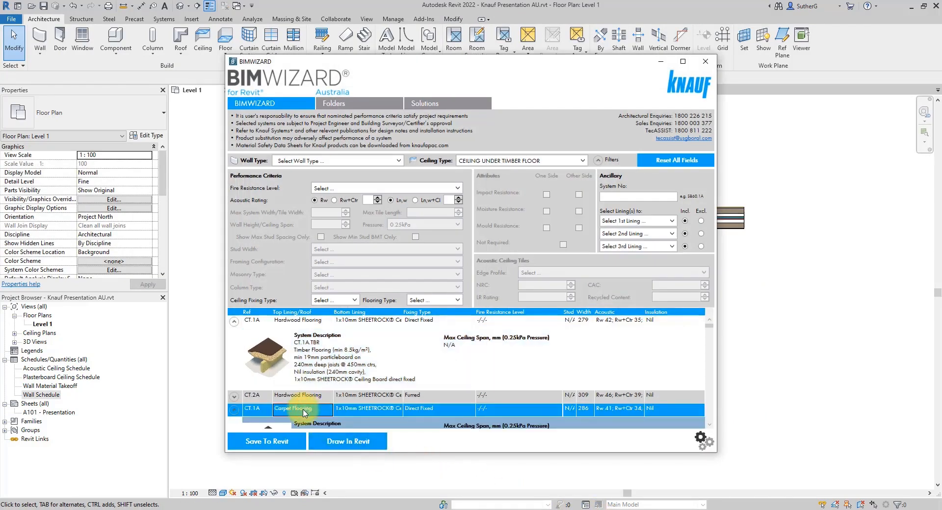
right_click(304, 411)
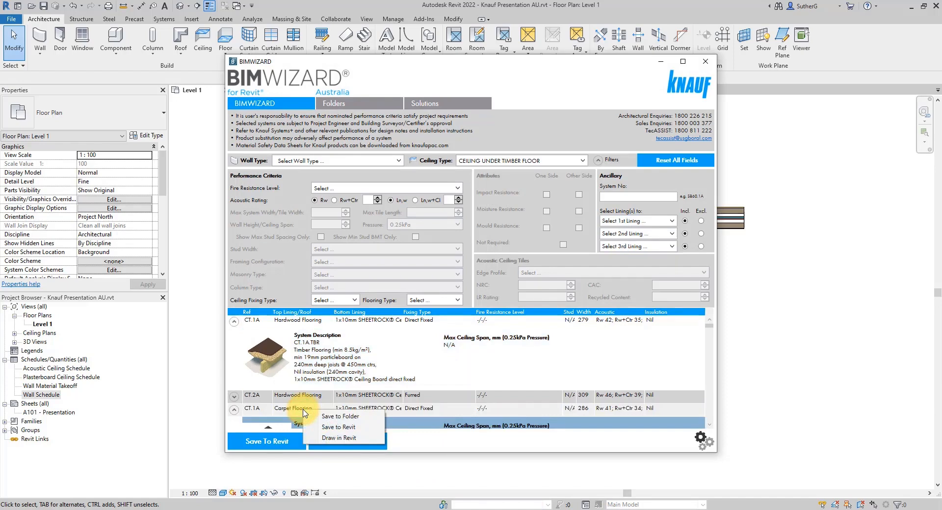
click(324, 416)
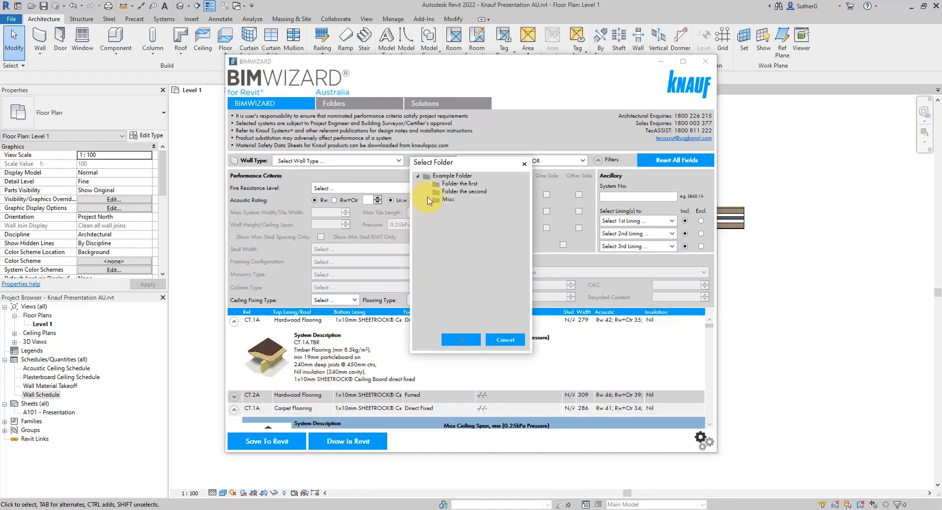
click(452, 176)
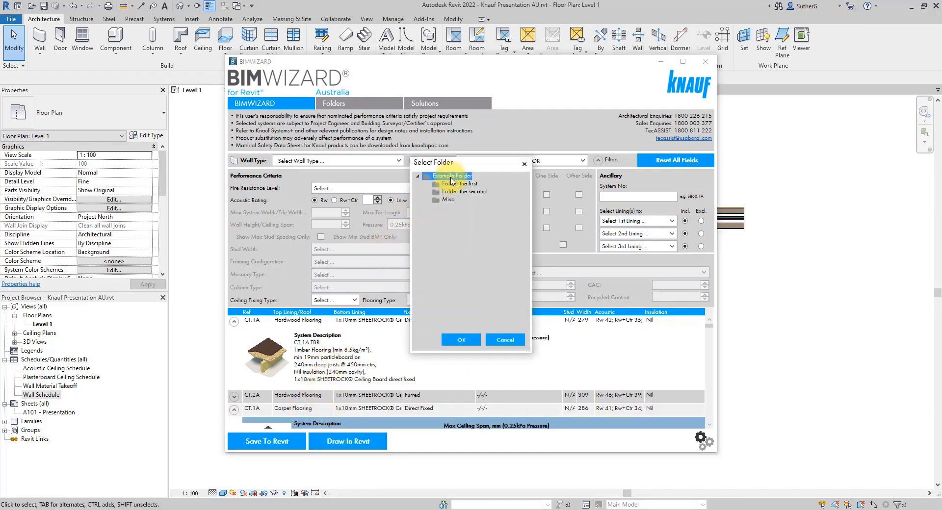
click(461, 340)
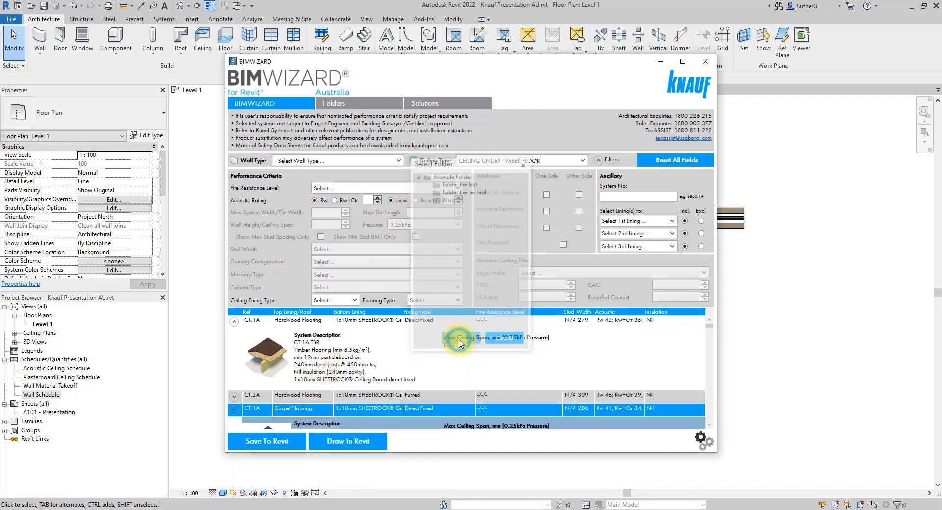
- Show subfolder products in BIMWIZARD's enlarged folder view and create a new folder inside Misc
click(679, 62)
click(165, 44)
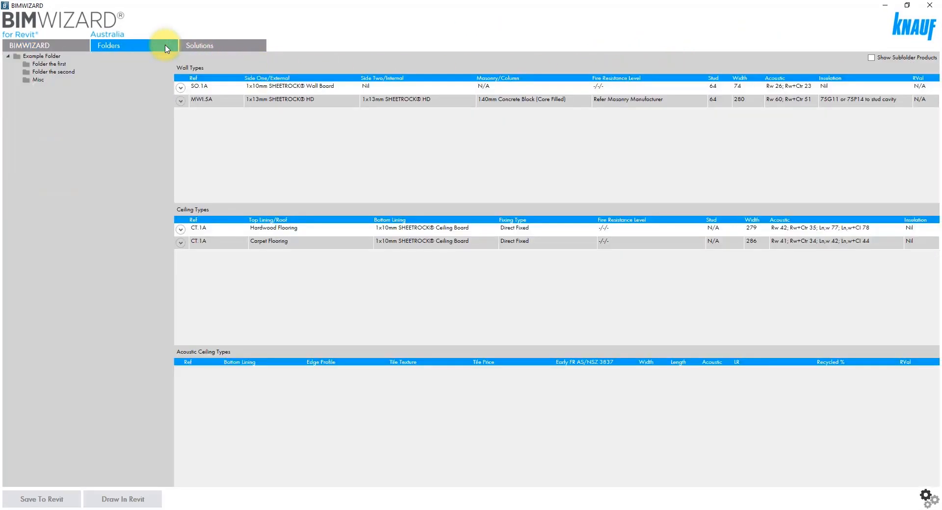
click(870, 57)
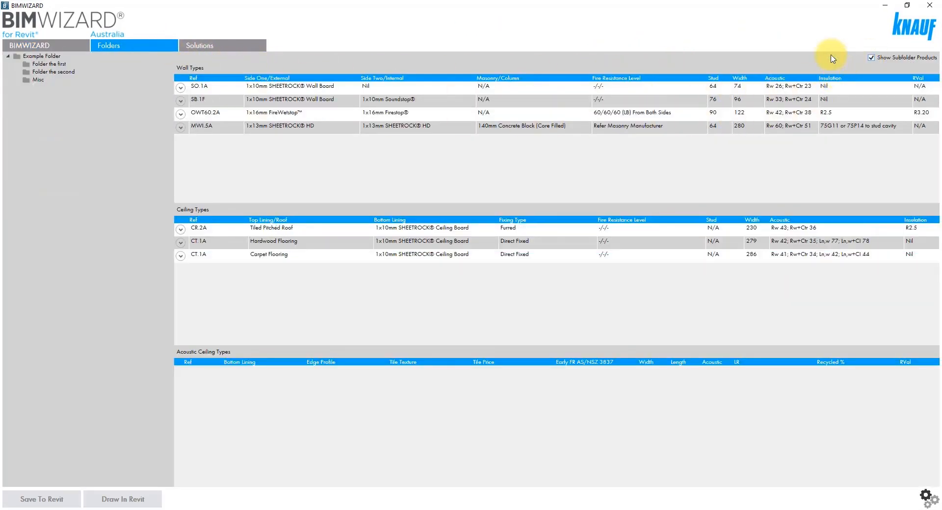
right_click(38, 79)
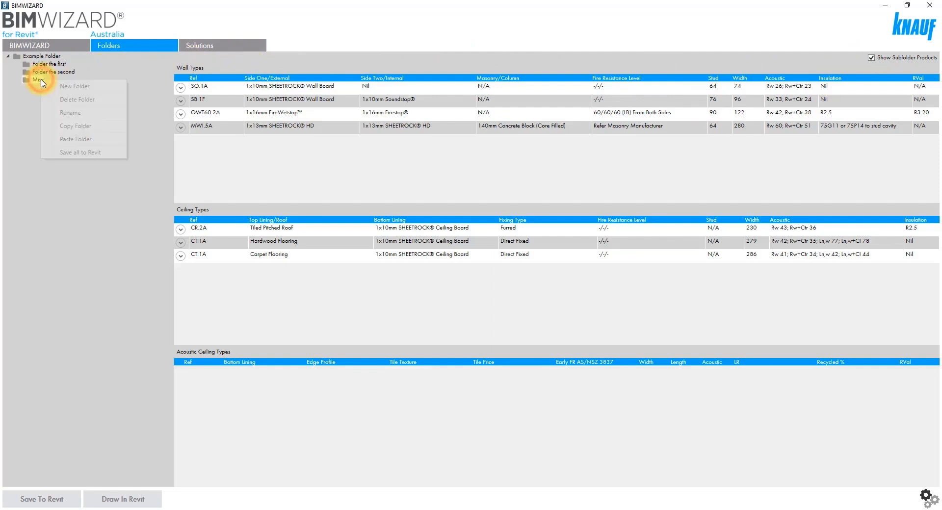
click(68, 85)
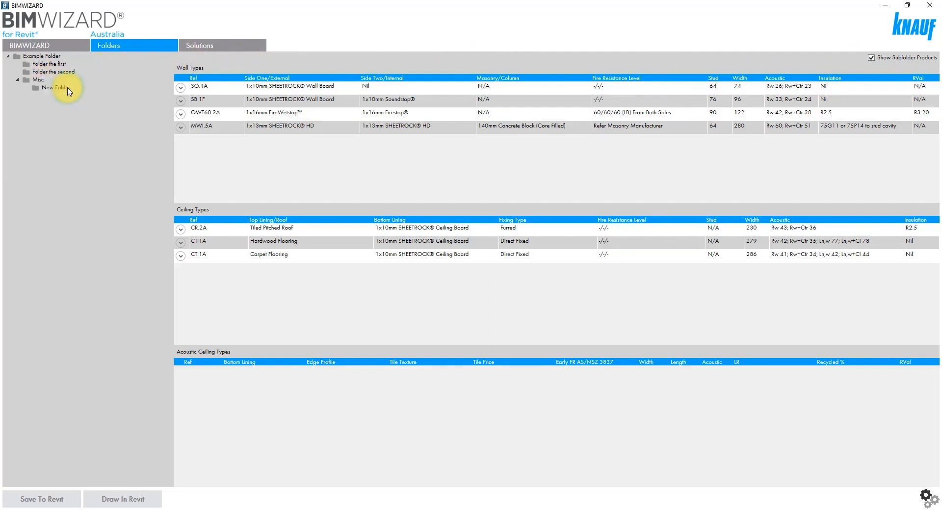
- Examine the SO.1A wall system's description and the Example Folder's available actions, and restore the window size
click(220, 89)
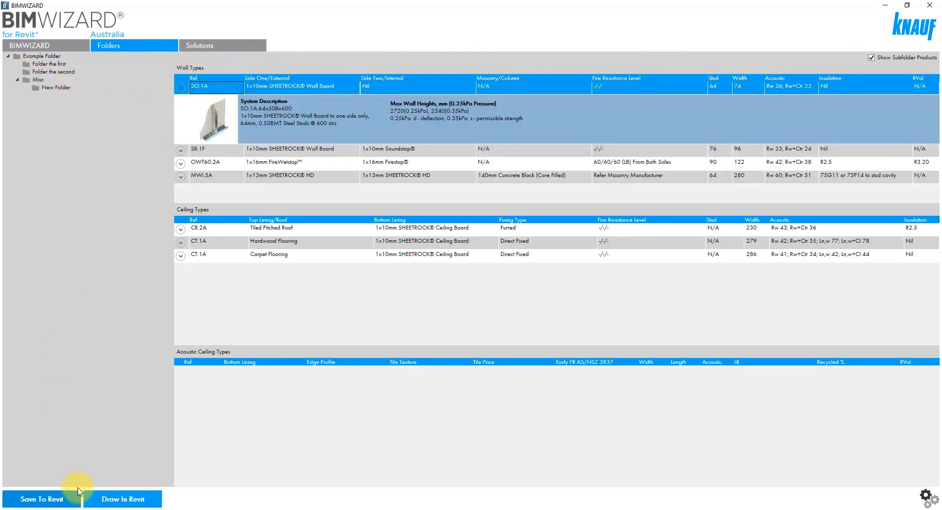
right_click(54, 57)
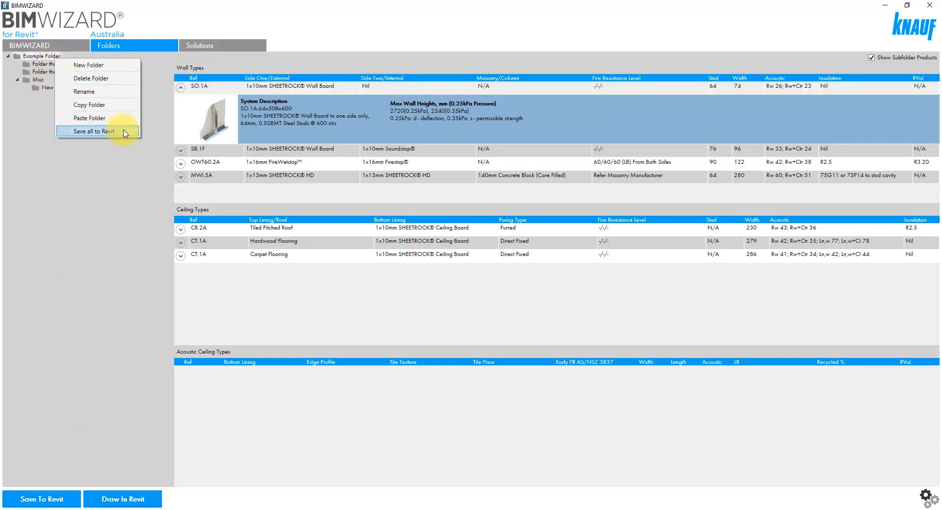
click(907, 5)
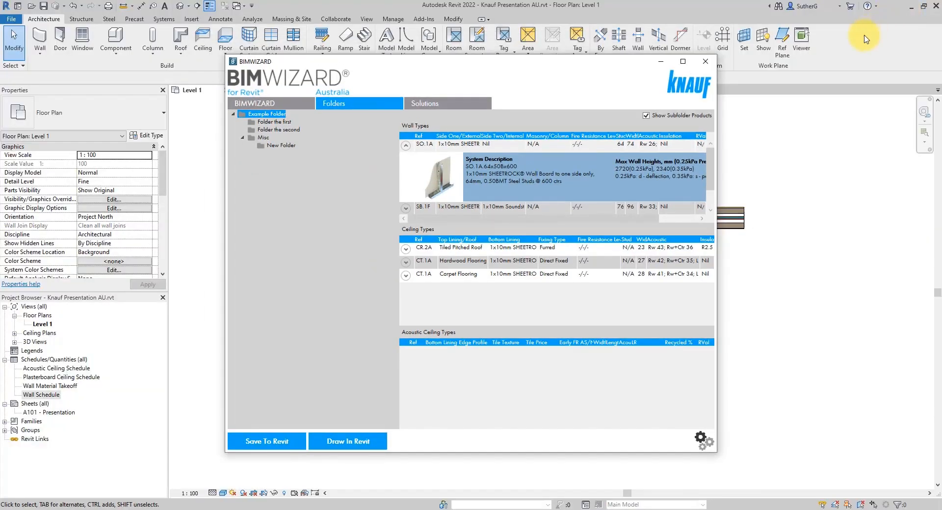
- Get recommended systems from the Solutions Wizard for a Class 6 building with 2 levels and steel framing
click(473, 103)
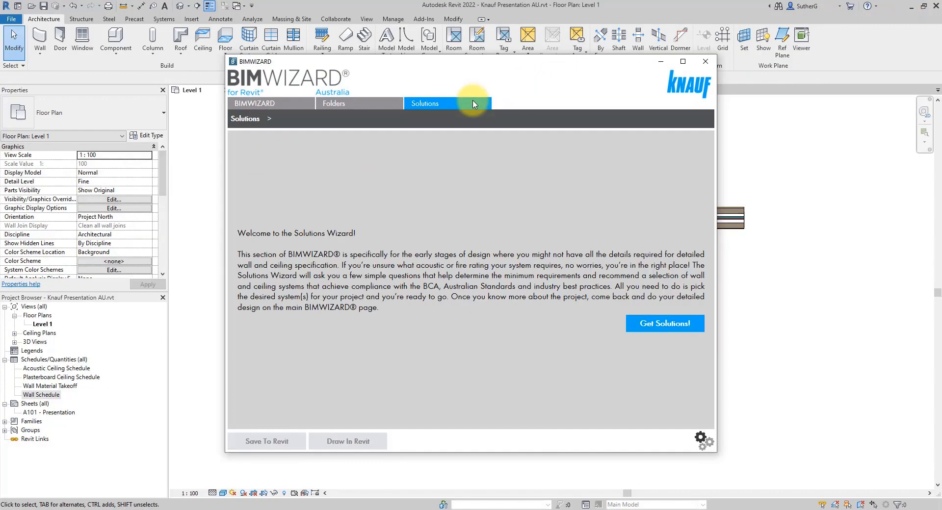
click(652, 324)
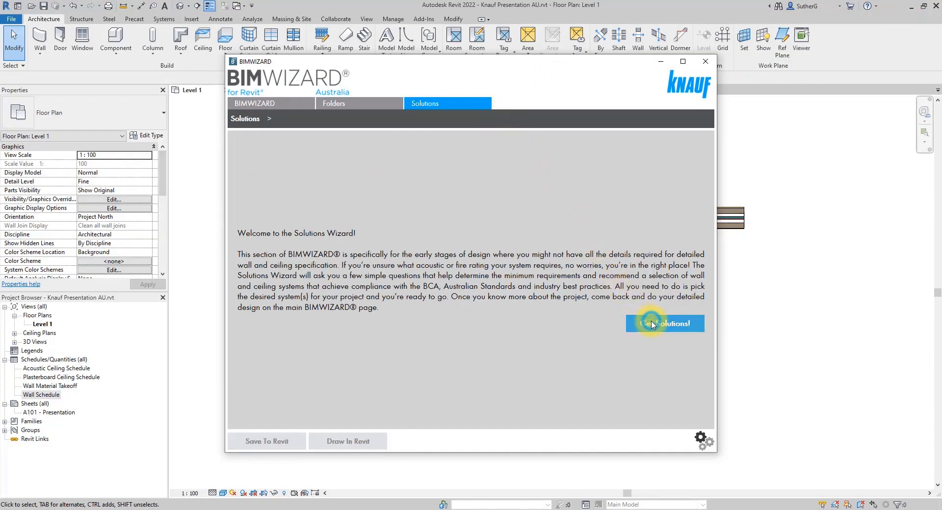
click(443, 250)
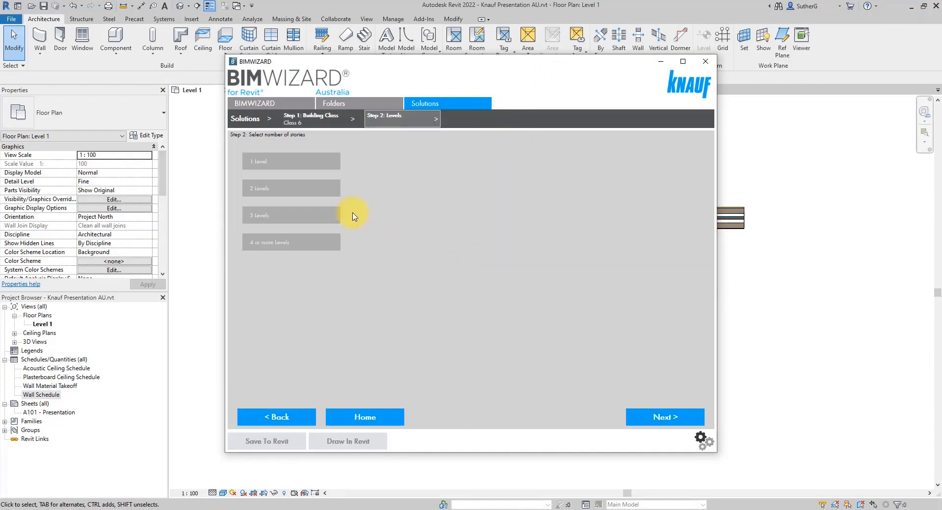
click(326, 188)
click(326, 165)
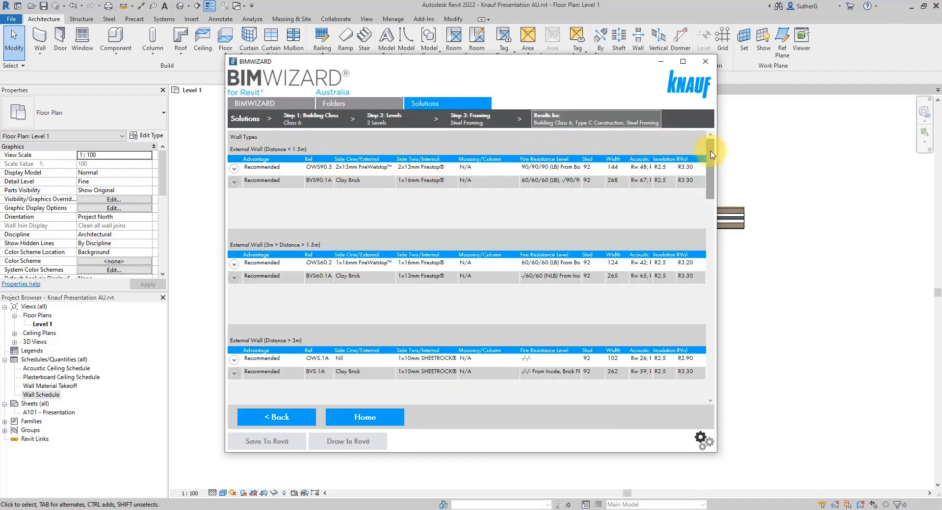
- Review the recommended internal wall system SB.3A and its save and draw options, and close BIMWIZARD
drag(711, 154, 693, 210)
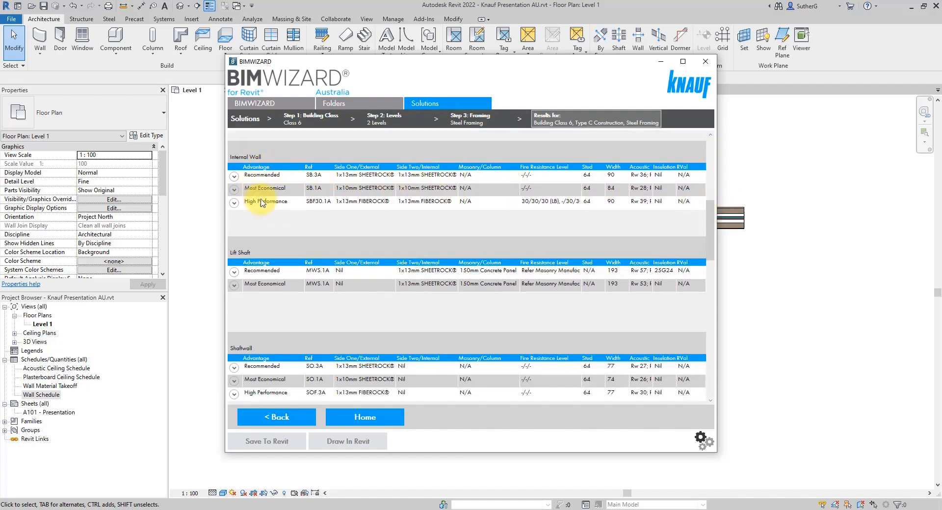
click(292, 181)
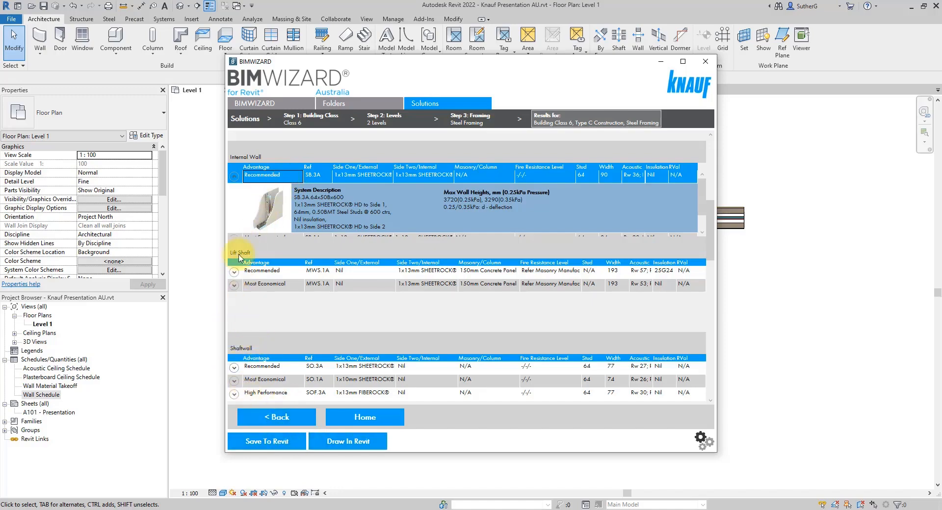
right_click(264, 181)
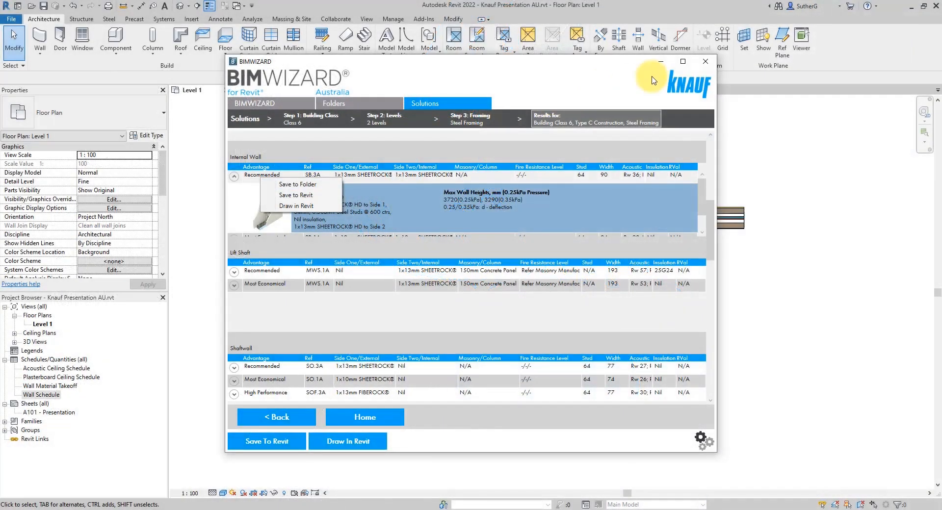
click(704, 61)
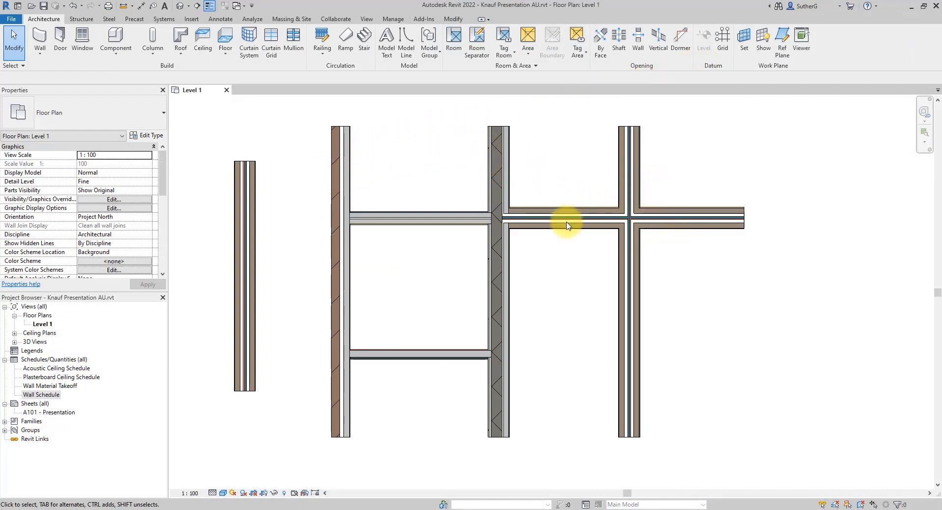
- Examine the type properties of the lower horizontal wall between the brick veneer and masonry walls in the plan
click(447, 353)
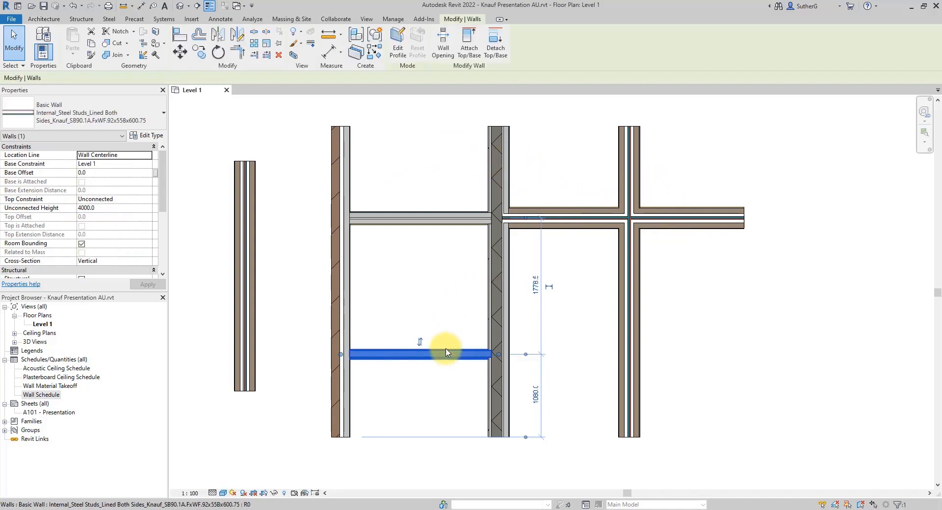
click(158, 138)
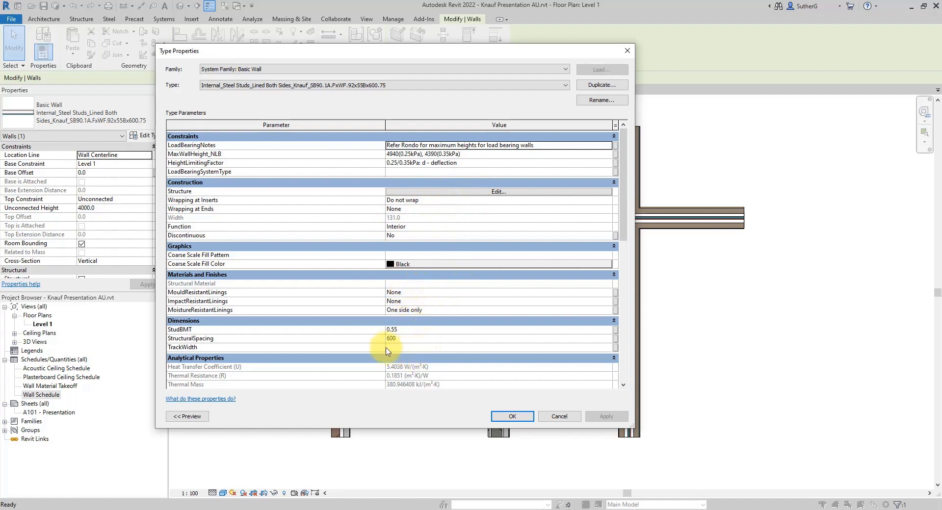
drag(444, 428, 472, 487)
drag(621, 244, 630, 387)
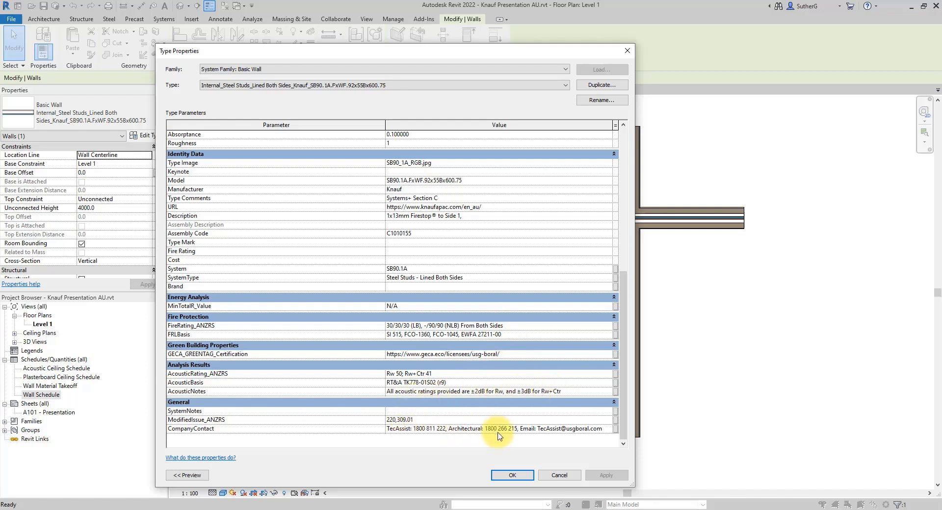
scroll(572, 248, up, 10)
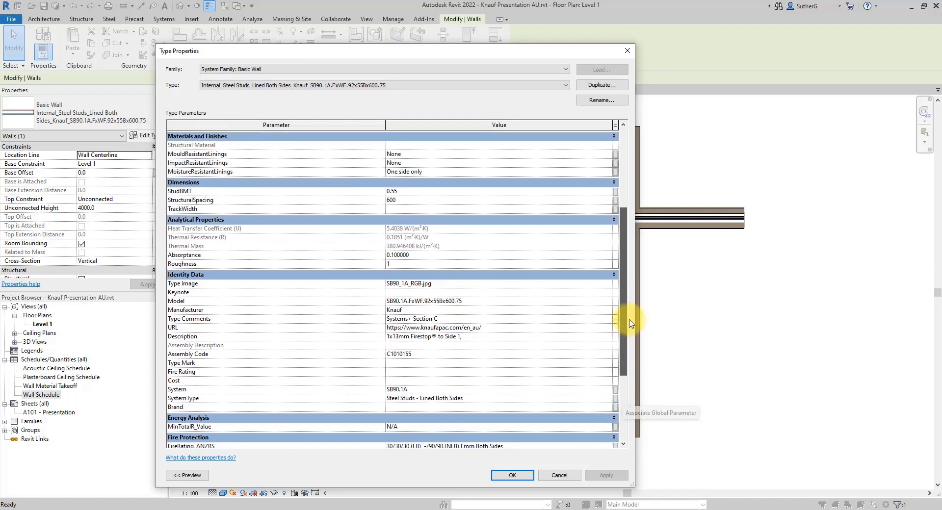
- Inspect the wall's layer structure and the identity and thermal data of the Plasterboard_Knauf_Firestop®_13mm material, and deselect the wall
click(568, 192)
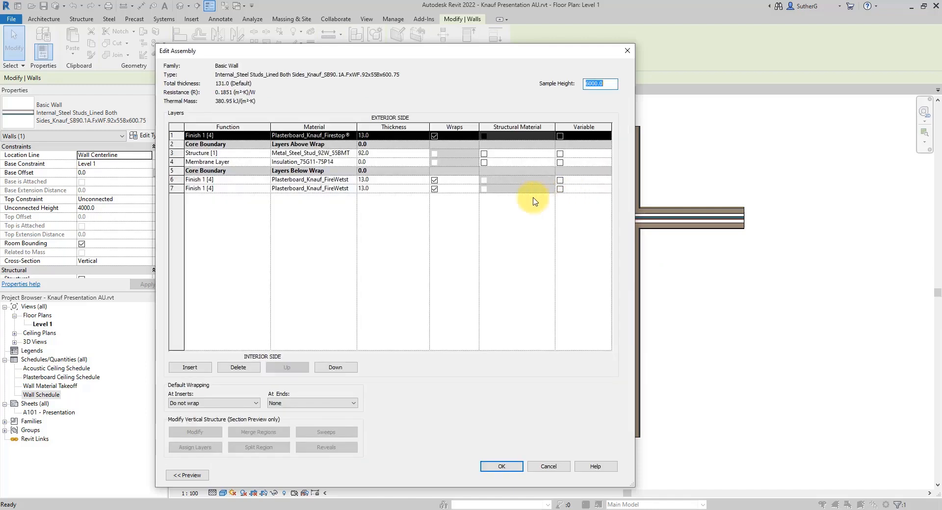
drag(357, 130, 385, 130)
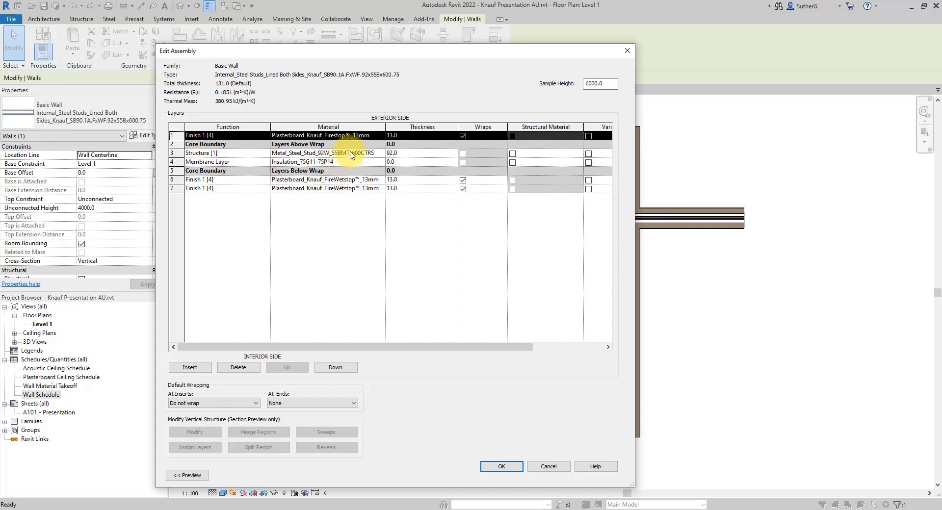
click(343, 135)
click(381, 135)
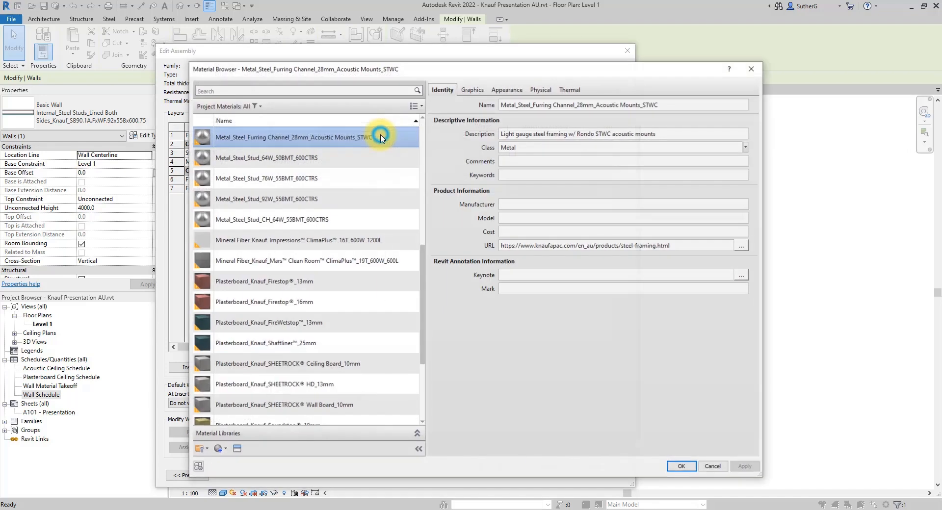
click(373, 281)
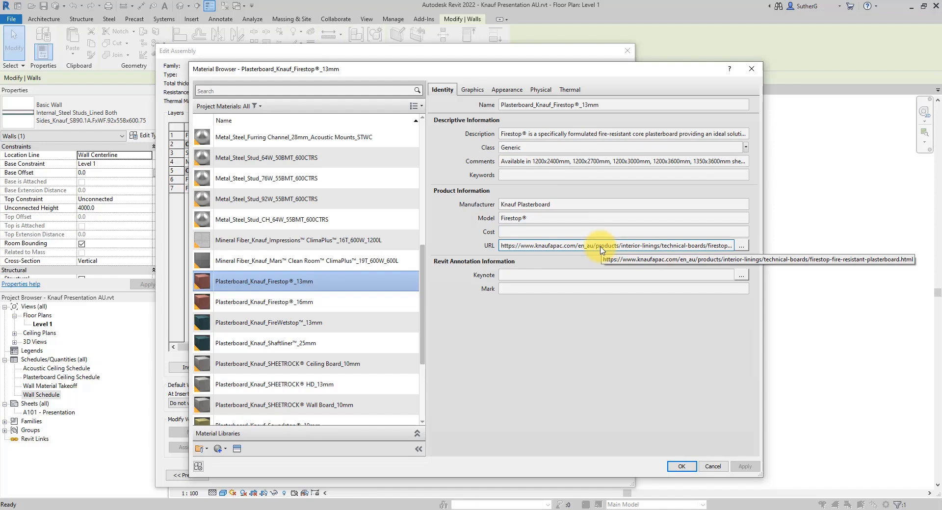
click(579, 91)
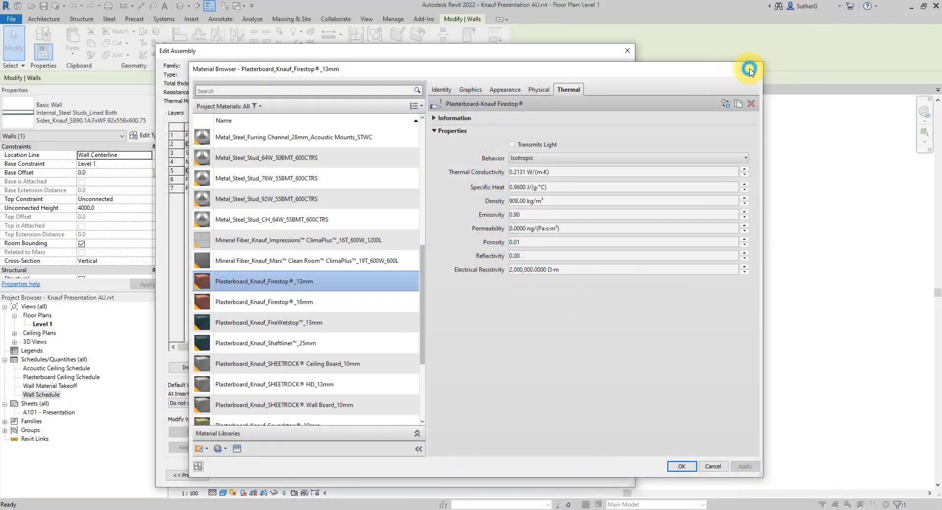
click(749, 69)
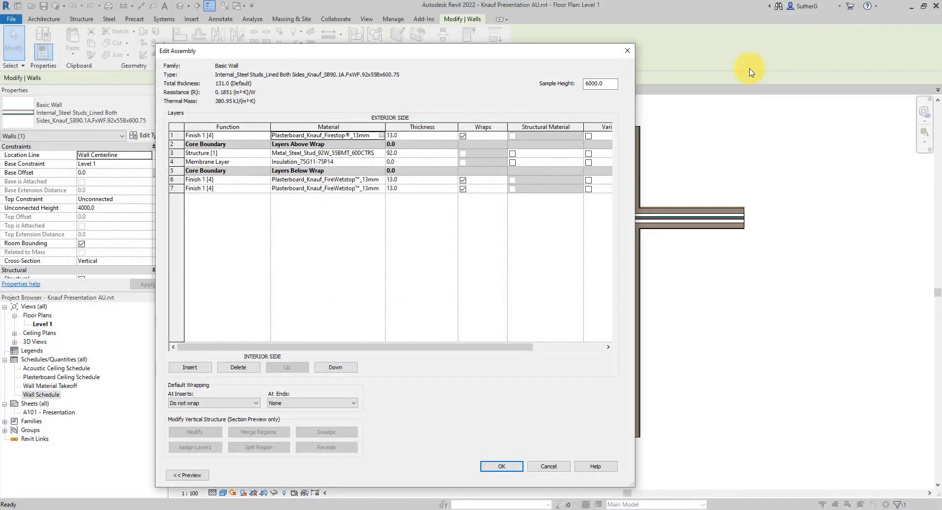
click(628, 52)
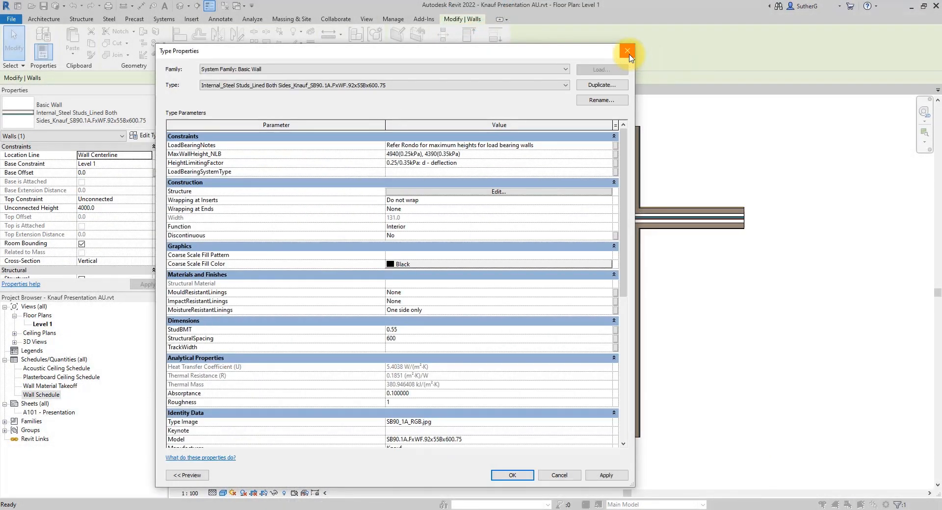
click(627, 51)
click(431, 131)
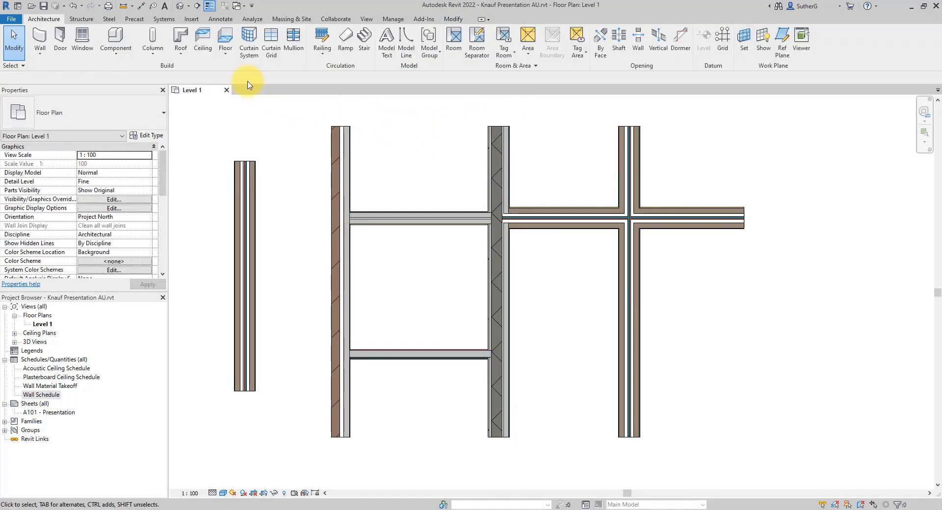
click(195, 21)
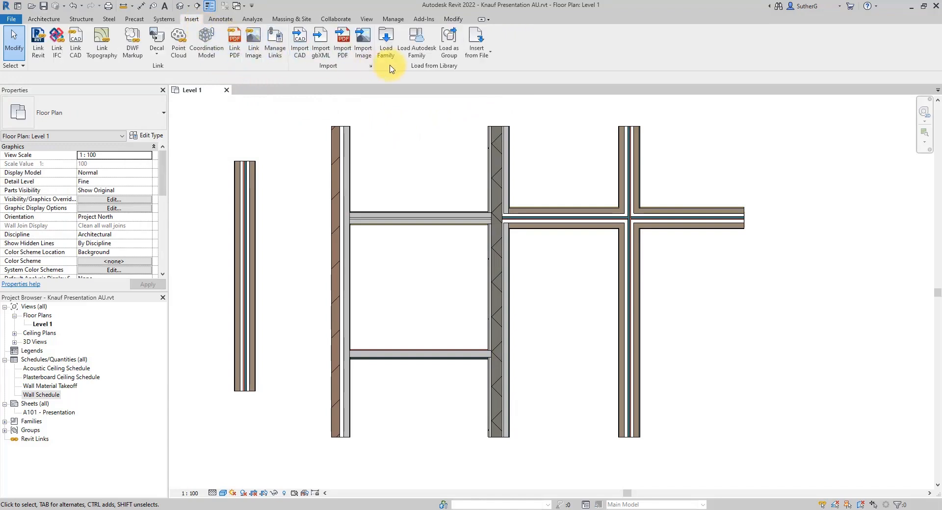
click(483, 57)
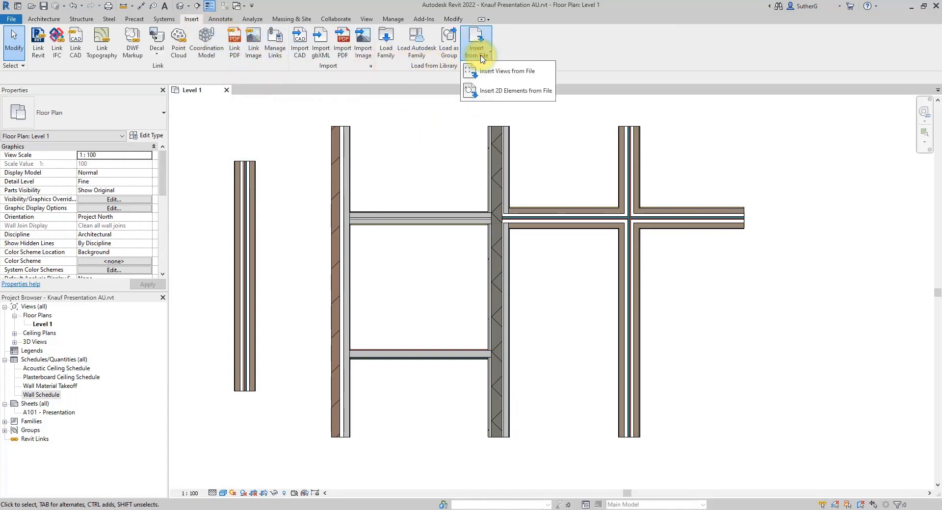
click(506, 72)
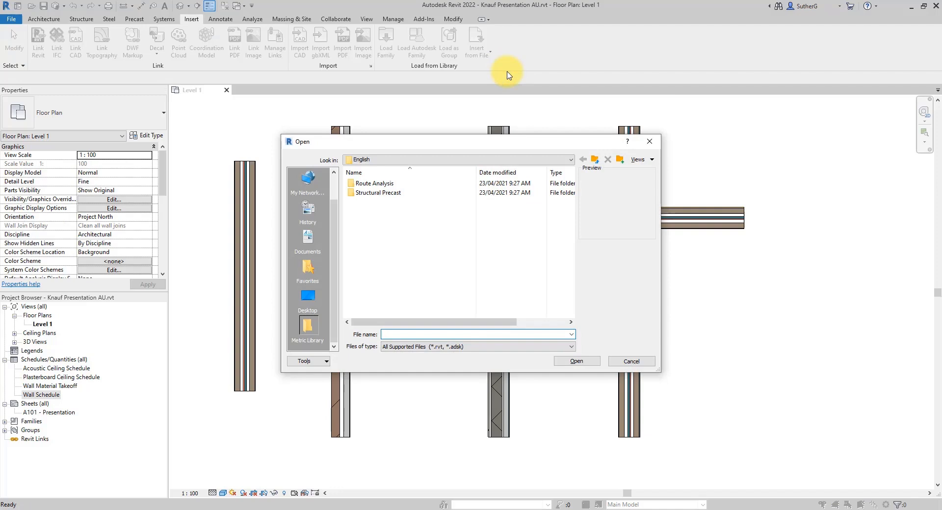
click(650, 141)
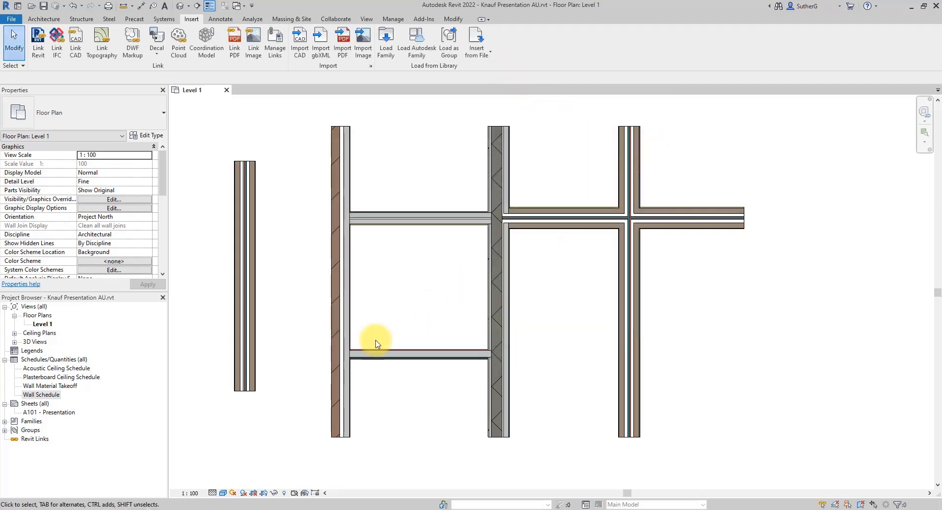
- Open sheet A101 - Presentation and place the Wall Schedule inside its border
double_click(53, 412)
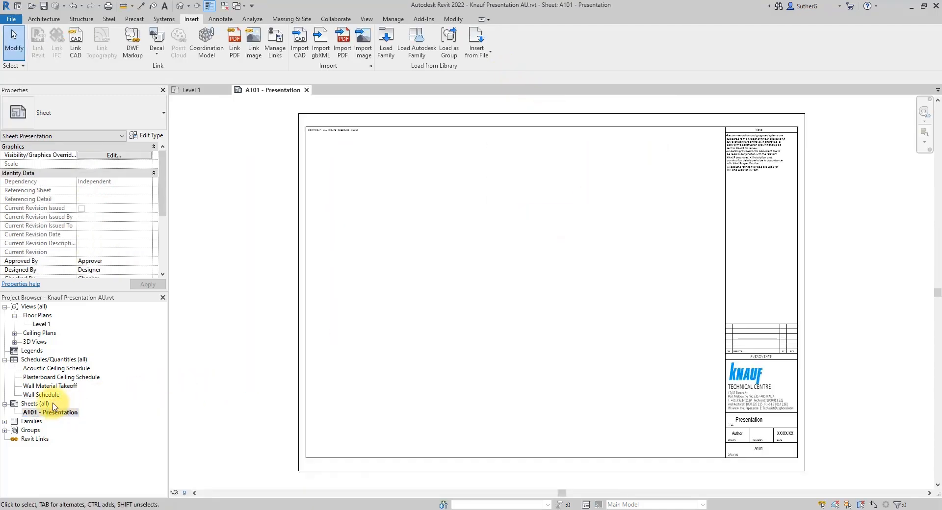
drag(49, 398, 495, 290)
click(495, 289)
scroll(483, 296, up, 4)
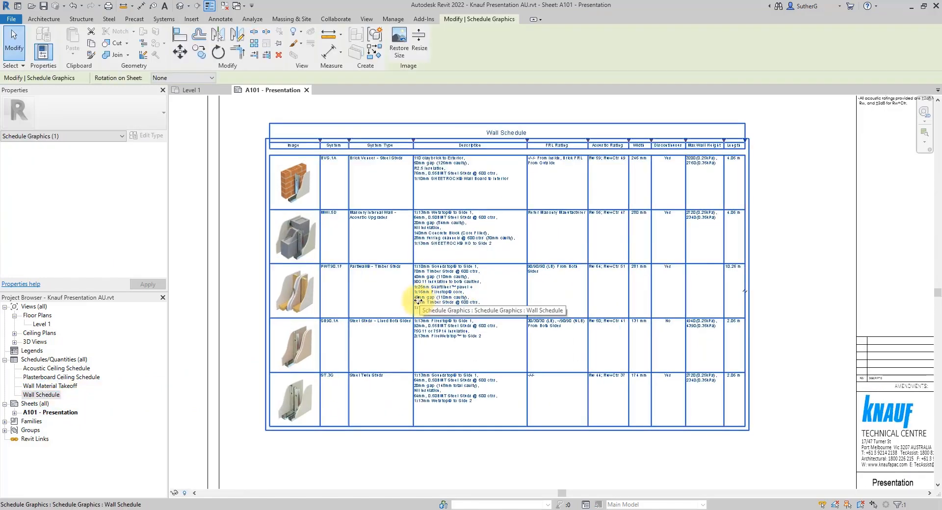
click(196, 238)
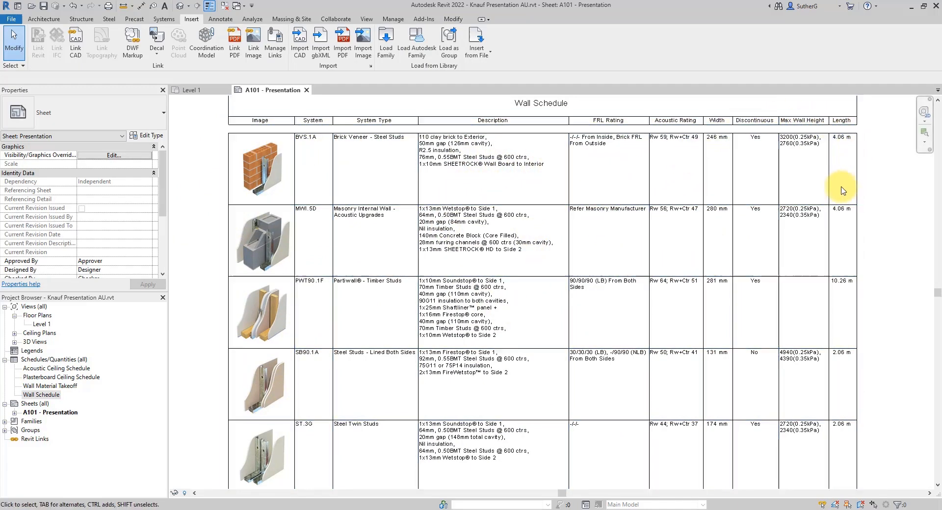
- Place the Plasterboard Ceiling Schedule in the empty area left of the sheet border and the Acoustic Ceiling Schedule beneath it
scroll(726, 180, down, 6)
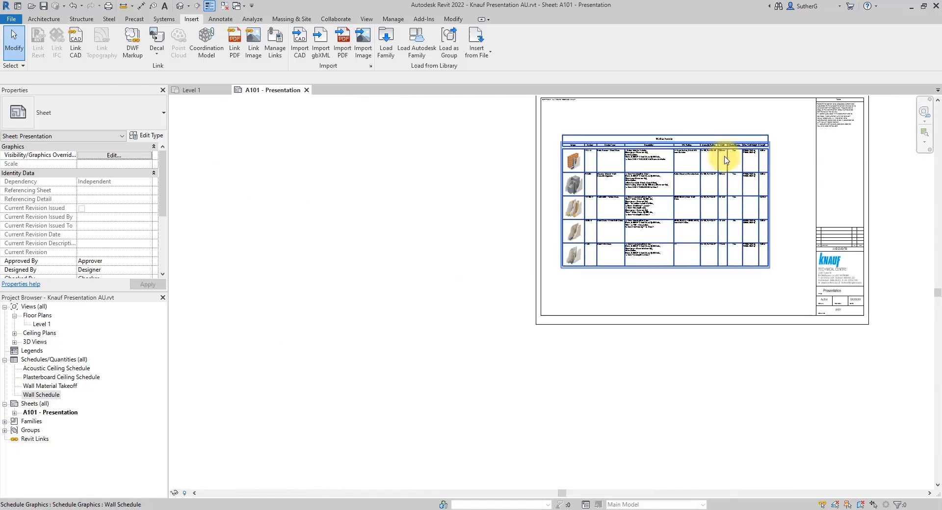
click(53, 377)
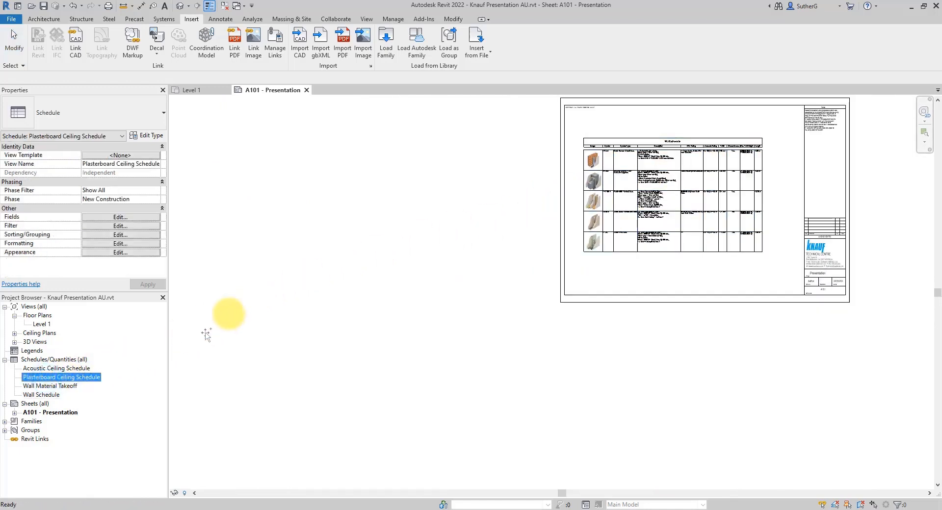
drag(387, 195, 391, 193)
click(418, 182)
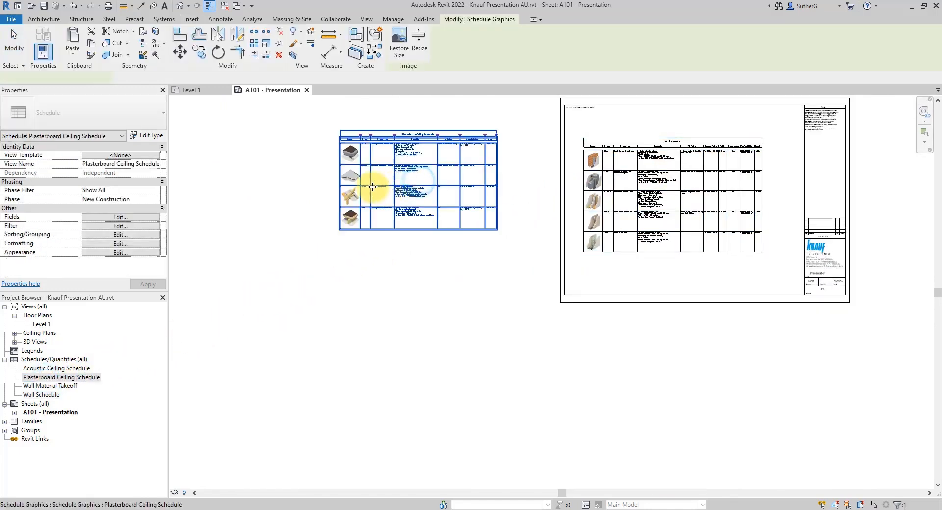
click(320, 191)
click(56, 368)
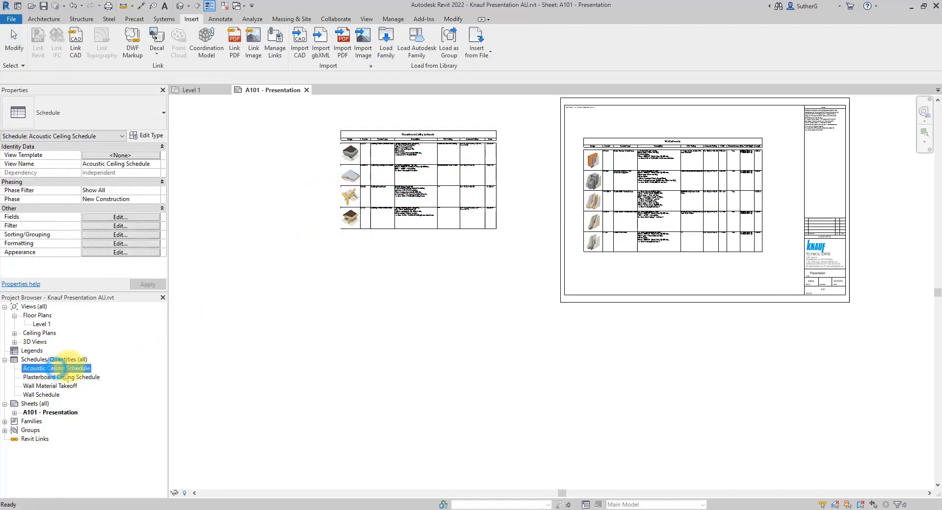
click(369, 262)
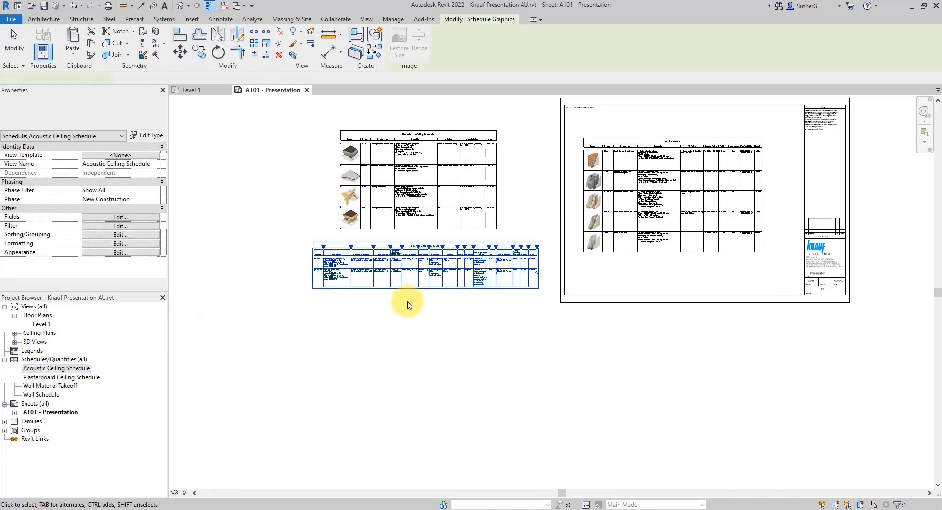
click(371, 310)
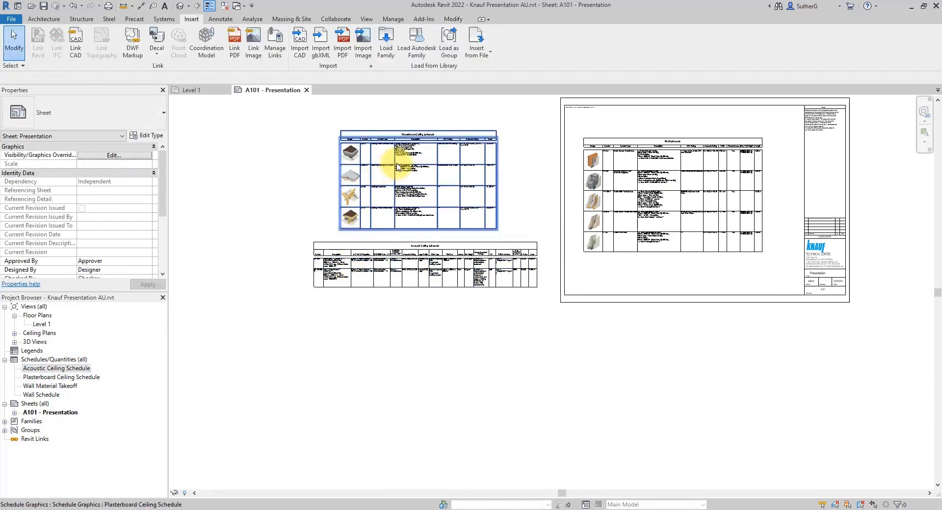
- Examine the system, description, rating and area columns of the Plasterboard and Acoustic Ceiling Schedules up close
scroll(394, 152, up, 3)
scroll(376, 107, up, 4)
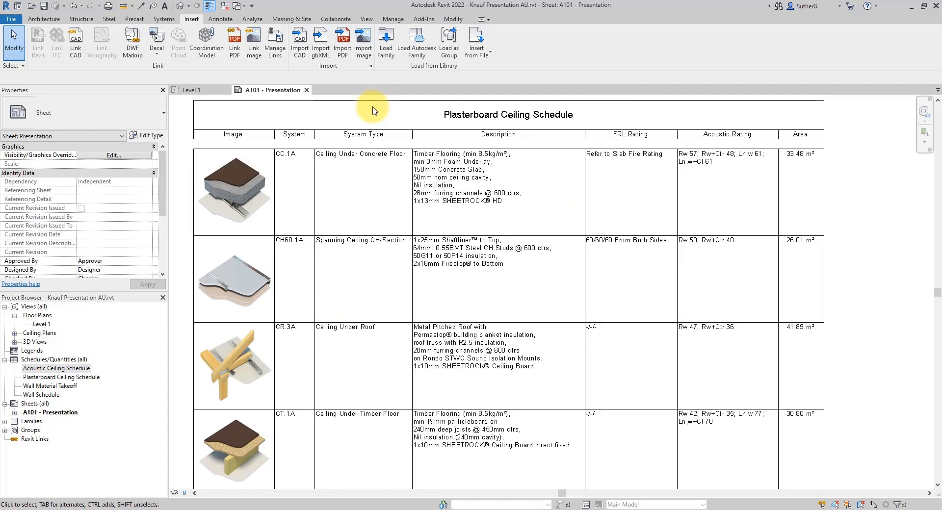
scroll(392, 110, down, 5)
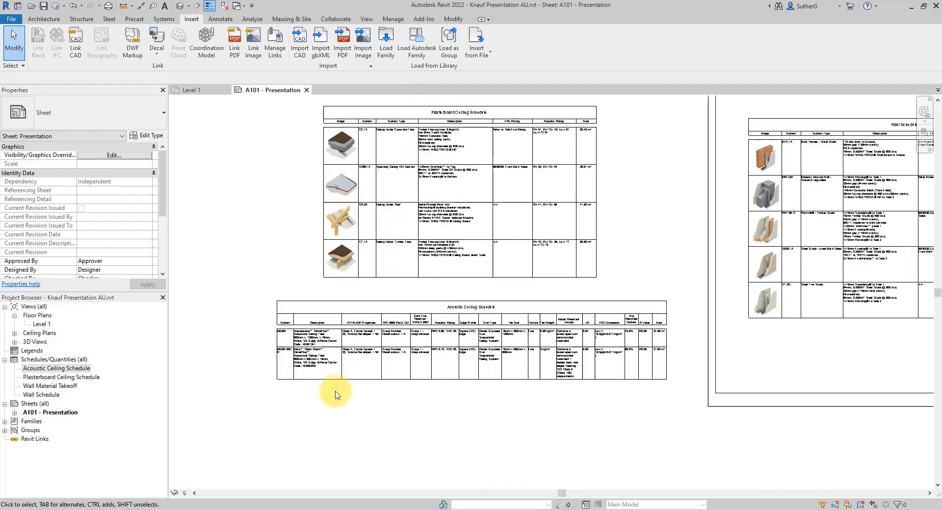
scroll(311, 395, up, 5)
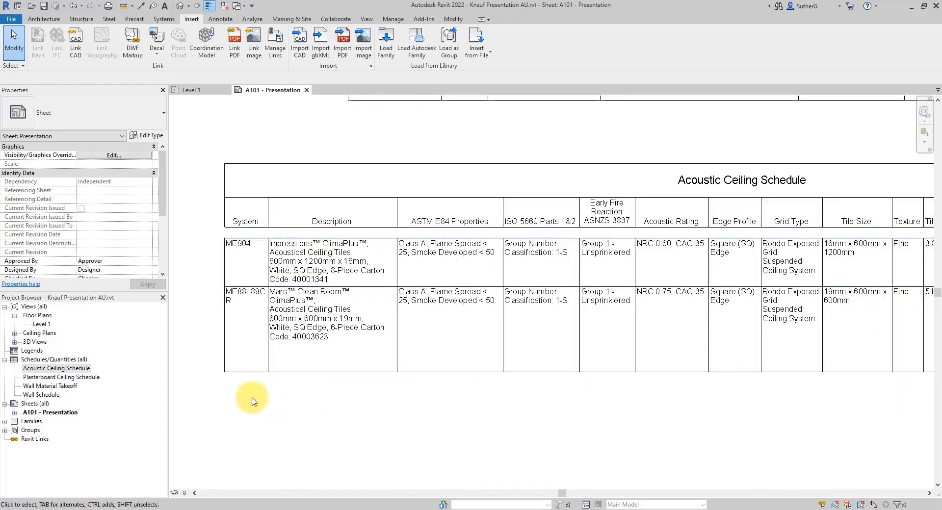
scroll(221, 393, down, 3)
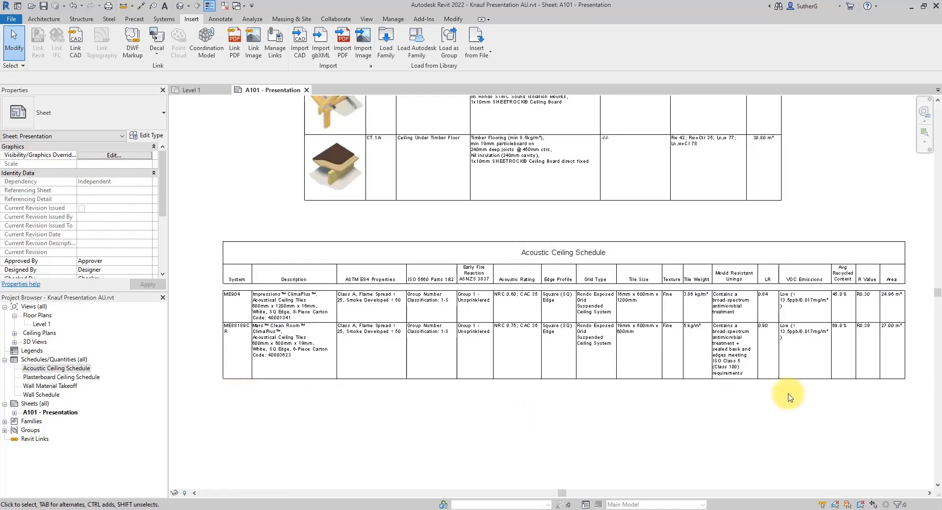
scroll(899, 393, up, 3)
scroll(899, 393, down, 5)
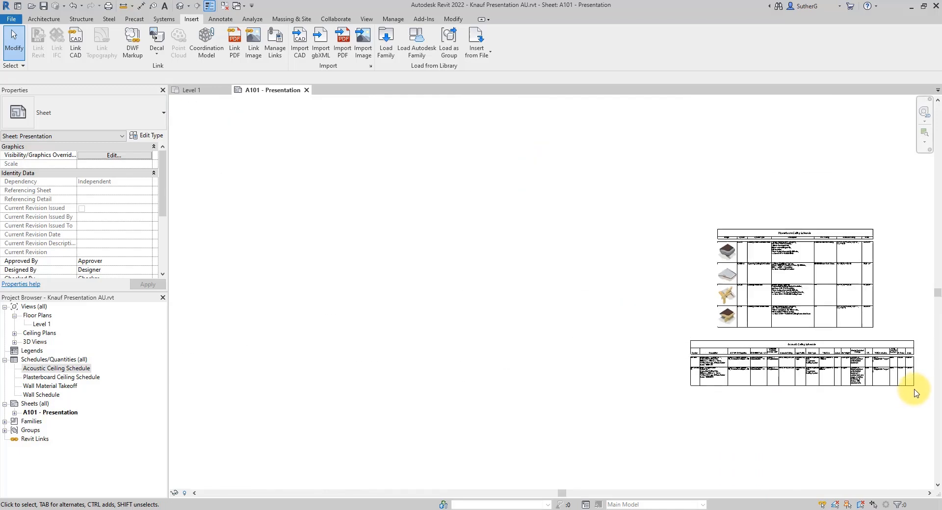
- Place the Wall Material Takeoff left of the two ceiling schedules and examine its material descriptions, areas and volumes
drag(59, 386, 529, 310)
click(558, 305)
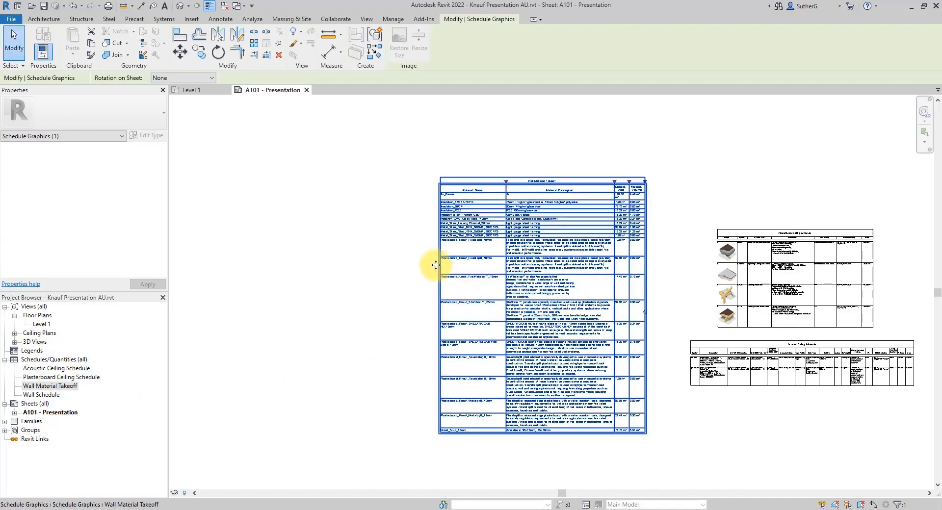
click(421, 220)
click(444, 218)
scroll(488, 219, up, 6)
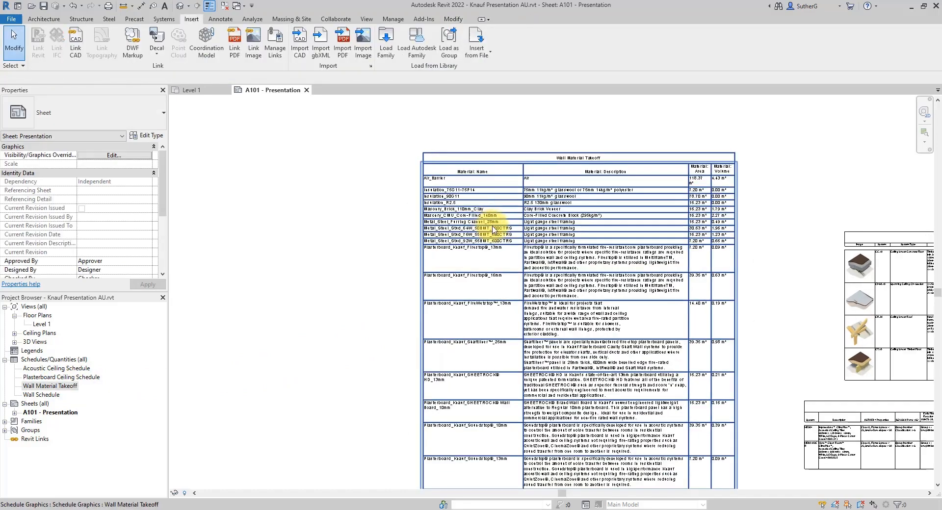
click(293, 212)
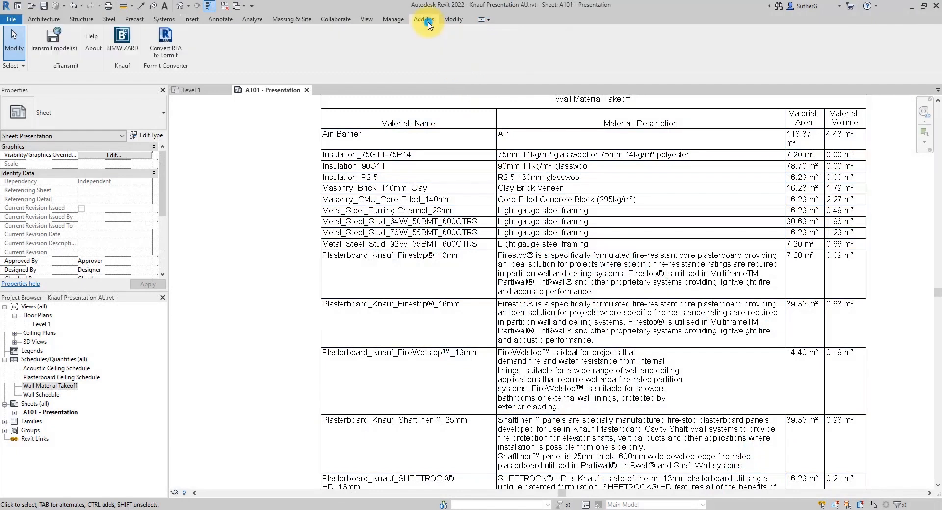
- Remove the Default Name field from the wall type name settings in the BIMWIZARD options
click(129, 42)
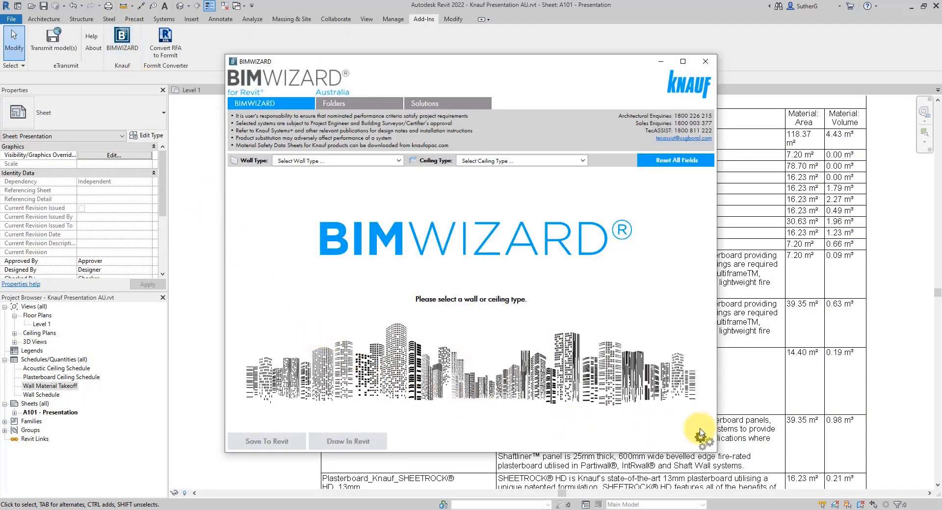
click(701, 437)
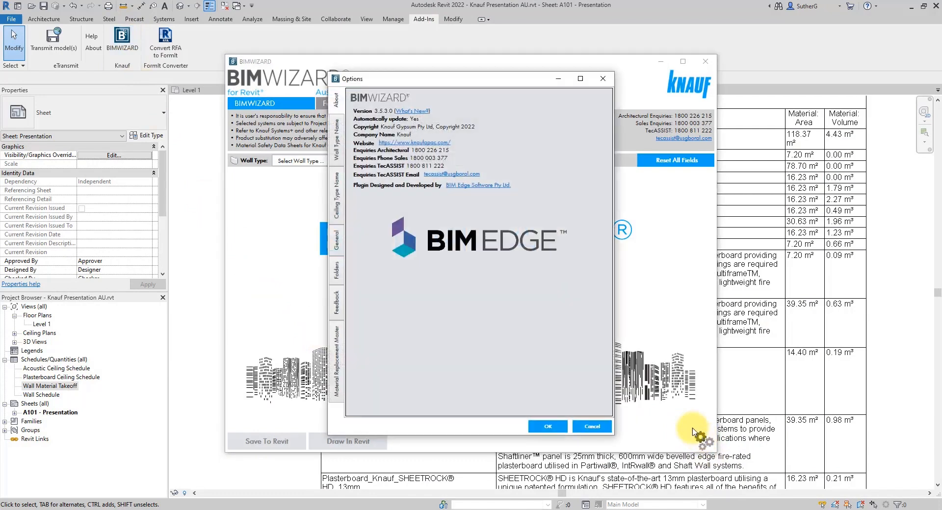
click(338, 147)
click(503, 161)
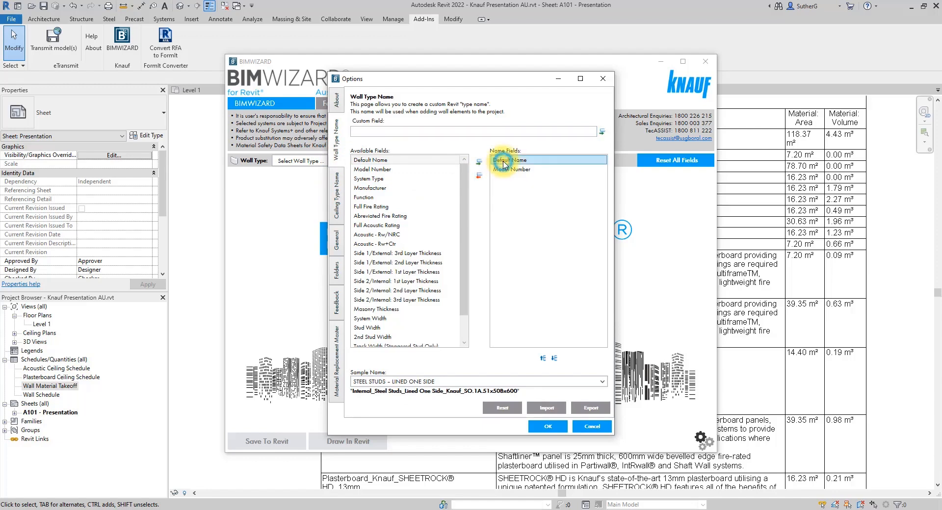
click(478, 175)
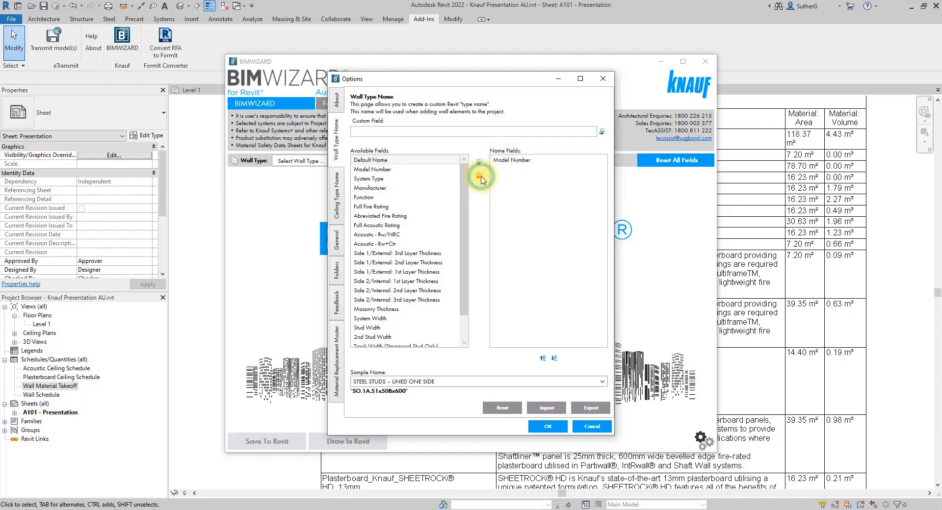
- Add the custom text "Custom-" to the wall type name and move it ahead of Model Number
click(471, 131)
text(Custom-)
click(602, 132)
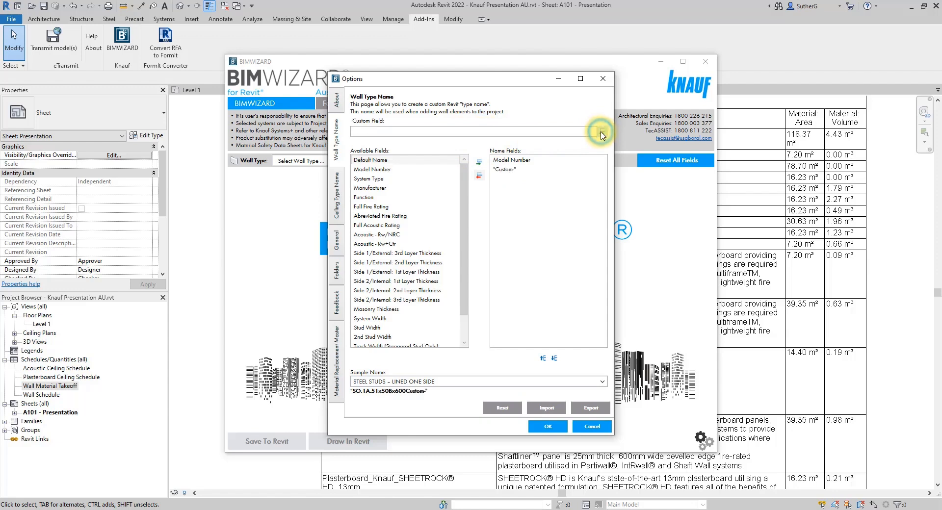
click(513, 169)
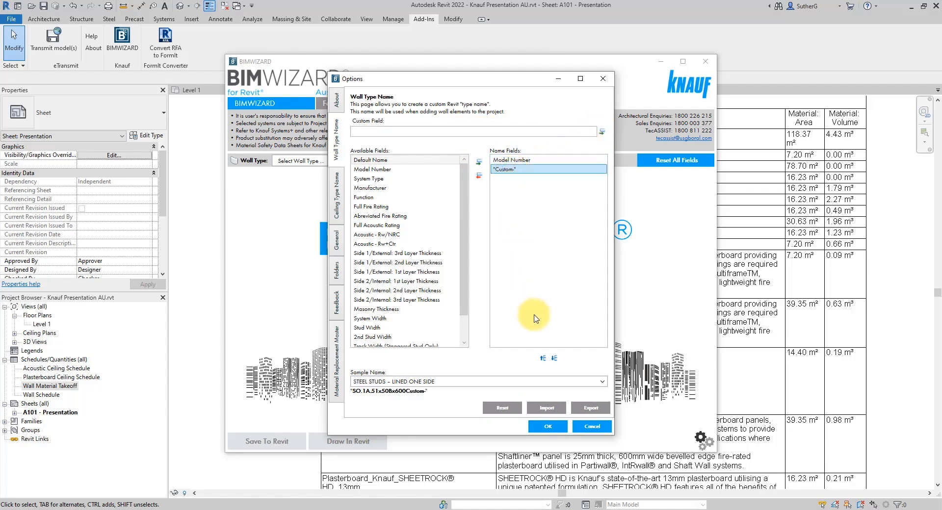
click(542, 358)
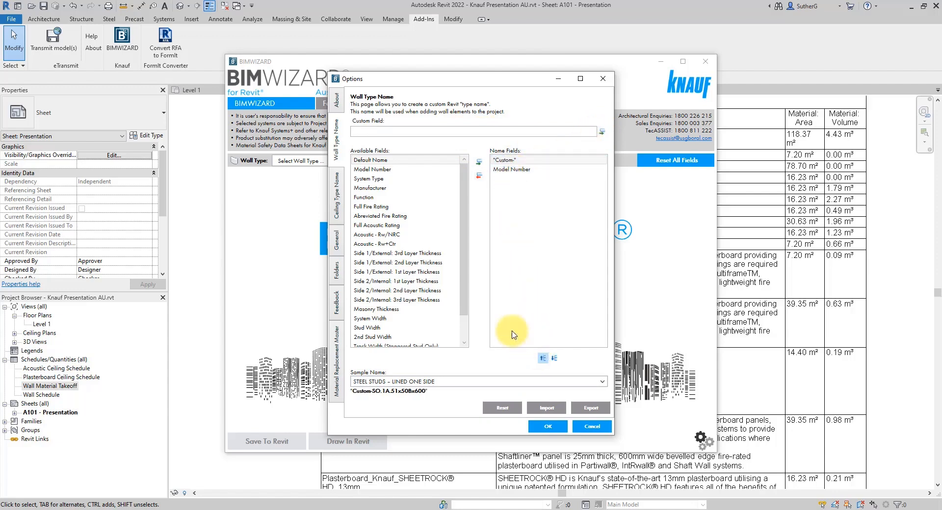
- Append the custom text " Rw " followed by the Acoustic - Rw/NRC field to the wall type name
click(470, 133)
text(Rw)
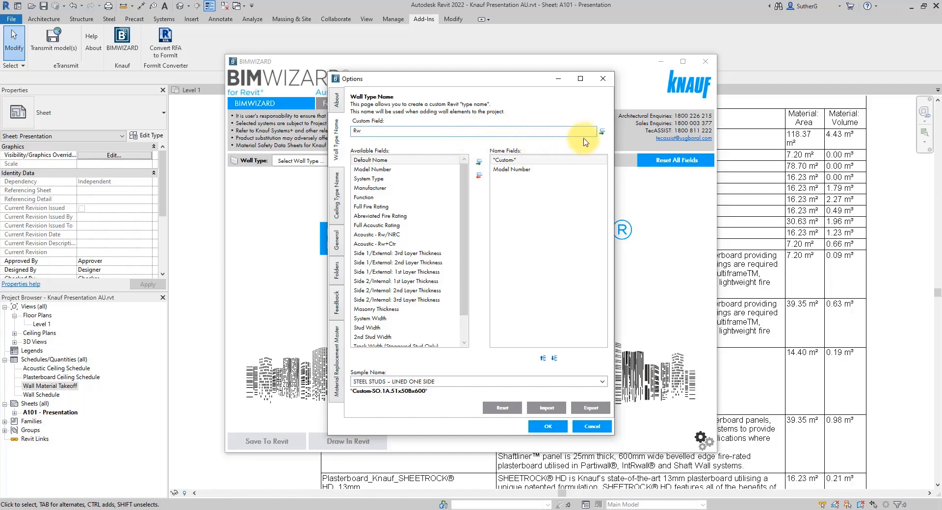
click(602, 132)
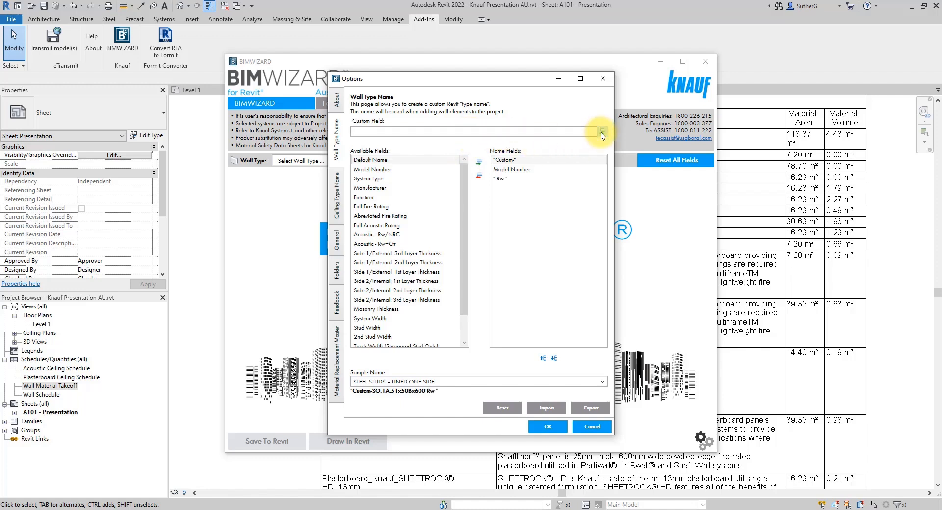
click(388, 235)
click(478, 162)
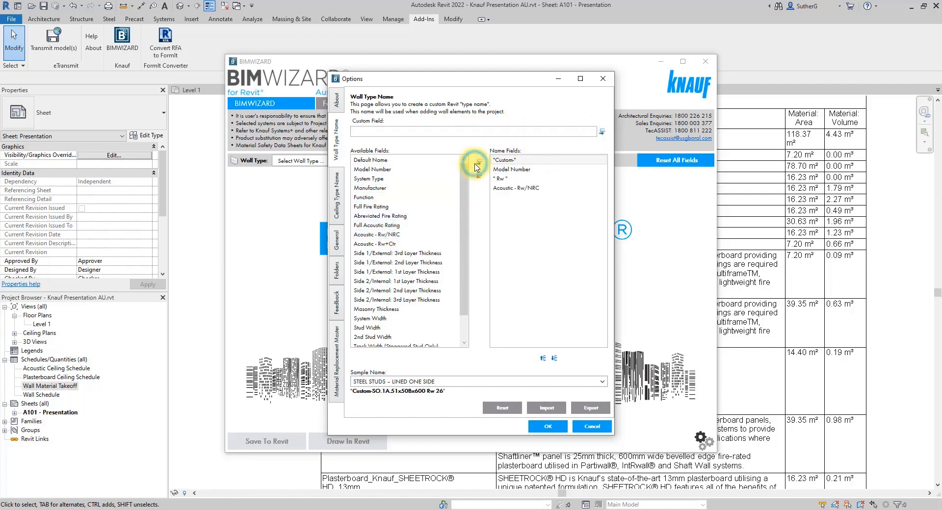
- Append an underscore as custom text followed by the Manufacturer field to the wall type name
click(474, 134)
text(_)
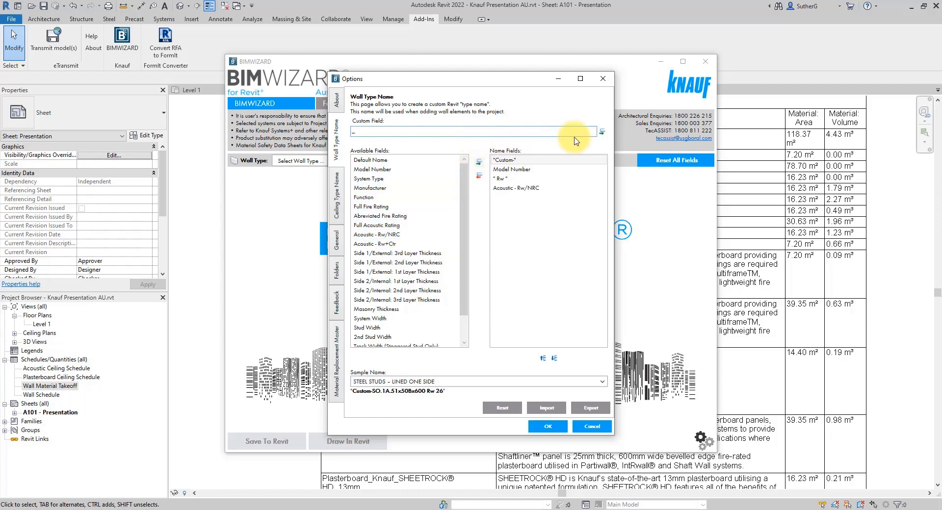
click(602, 132)
click(387, 188)
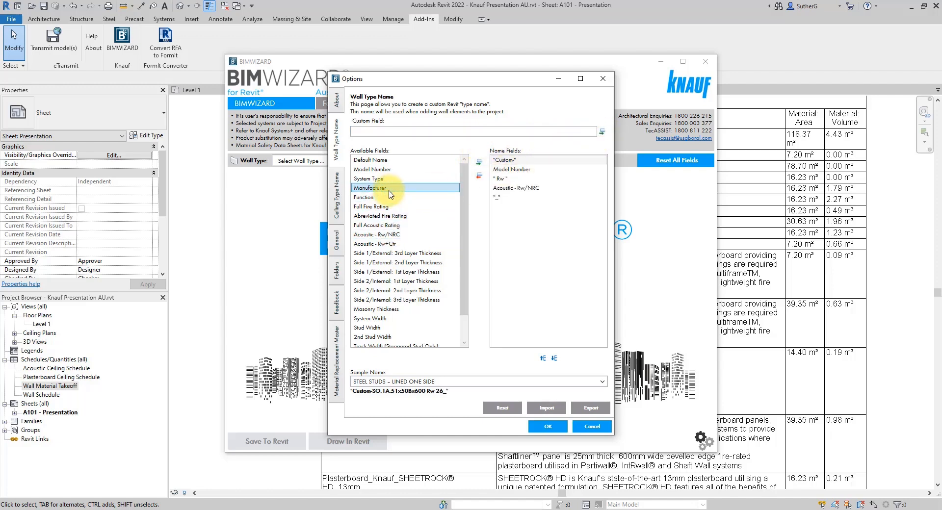
click(477, 164)
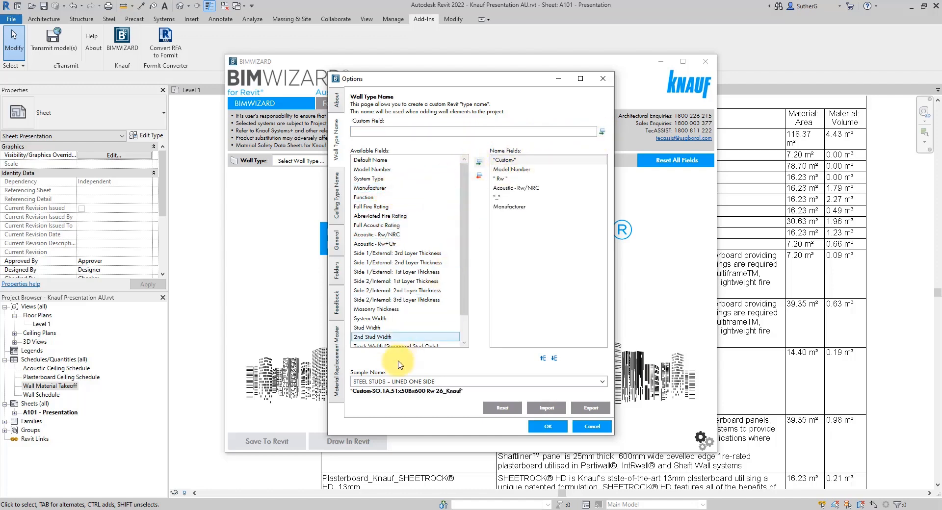
- Preview the custom wall type name with the EXTERNAL – OUTRWALL® – TIMBER STUDS sample and view the Folders options
click(542, 382)
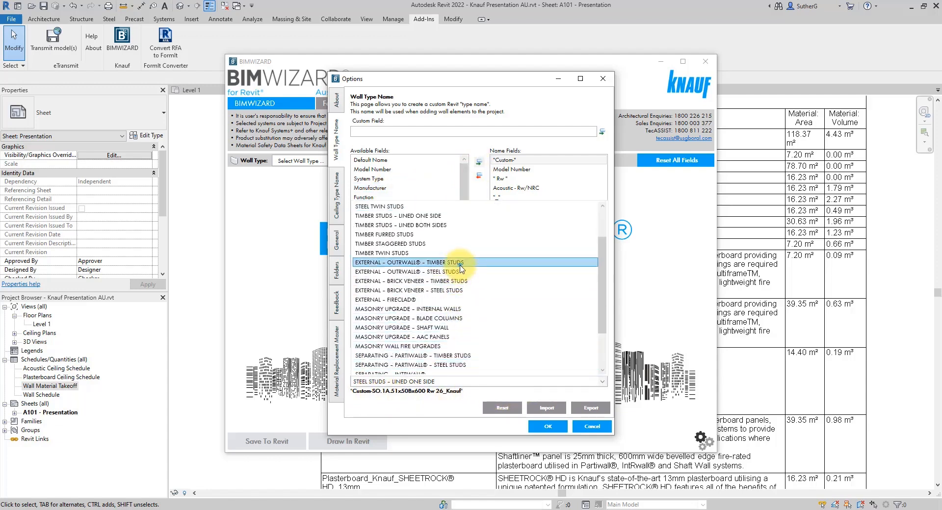
click(400, 263)
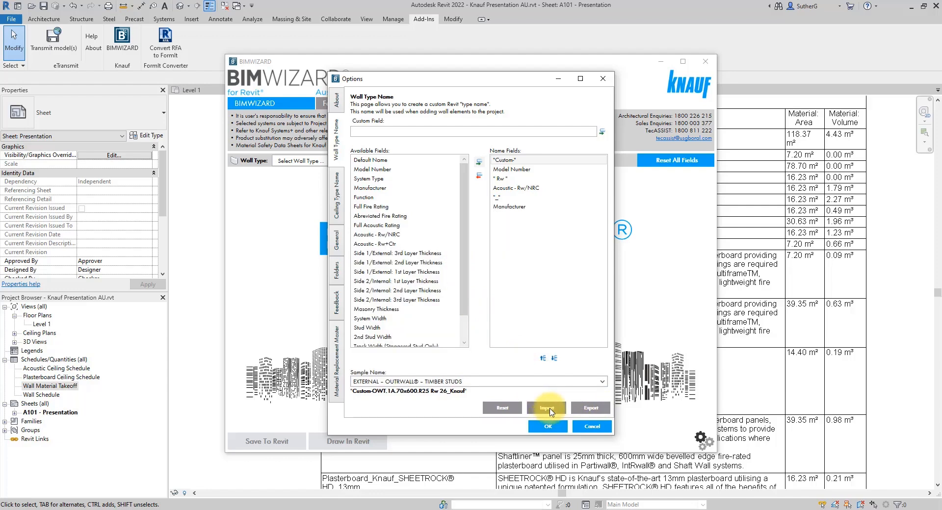
click(512, 409)
click(337, 271)
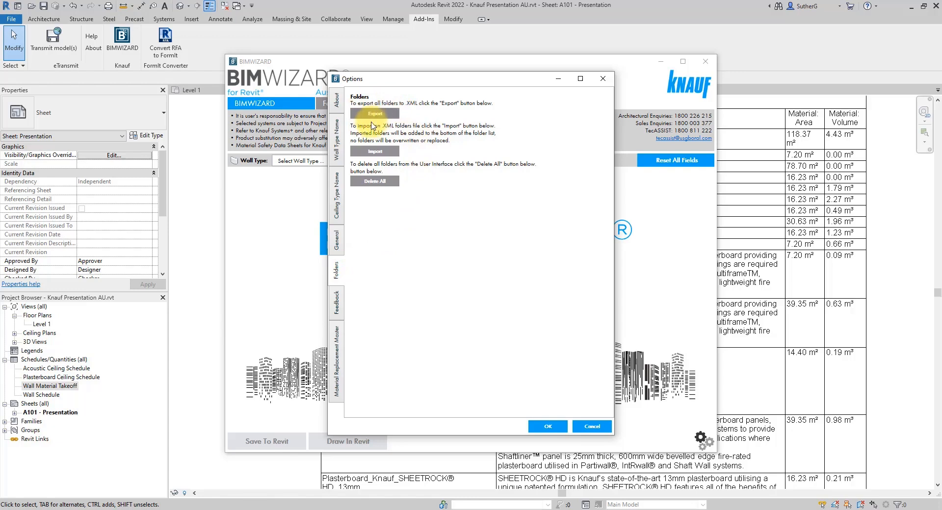
- Replace the default Concrete_Panel_150mm material with Concrete-Custom in the Material Replacement Master and close the options
click(339, 336)
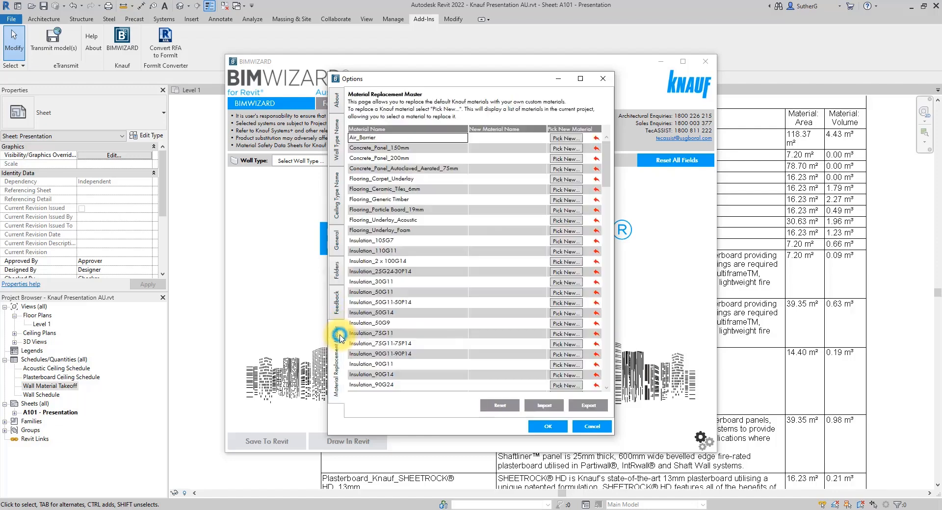
click(560, 150)
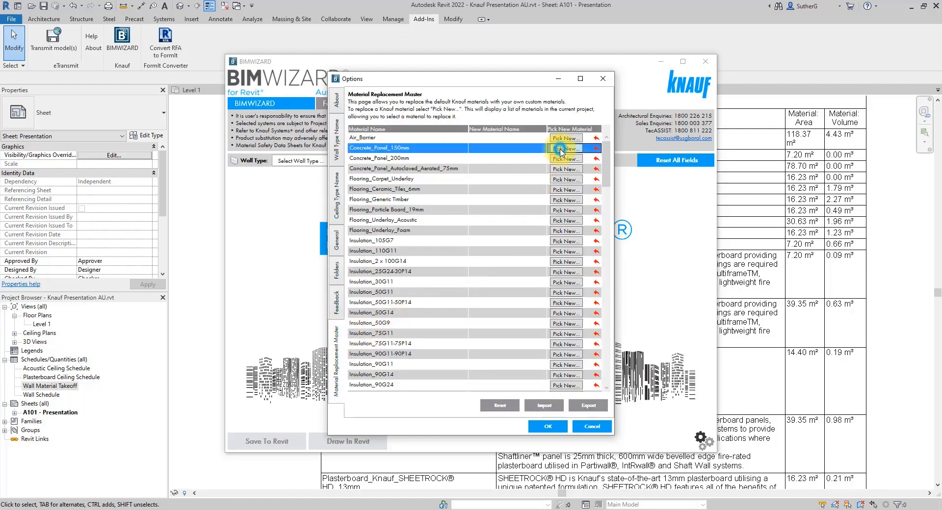
click(76, 250)
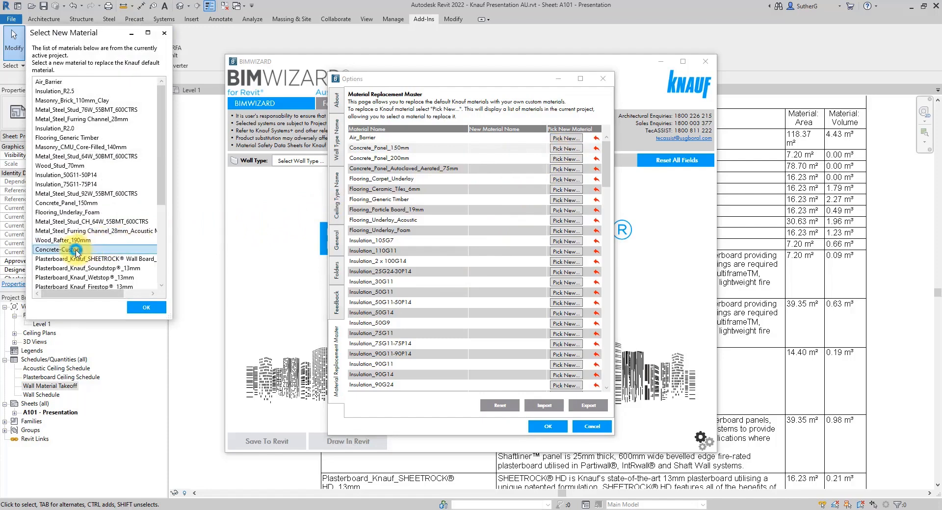
click(145, 307)
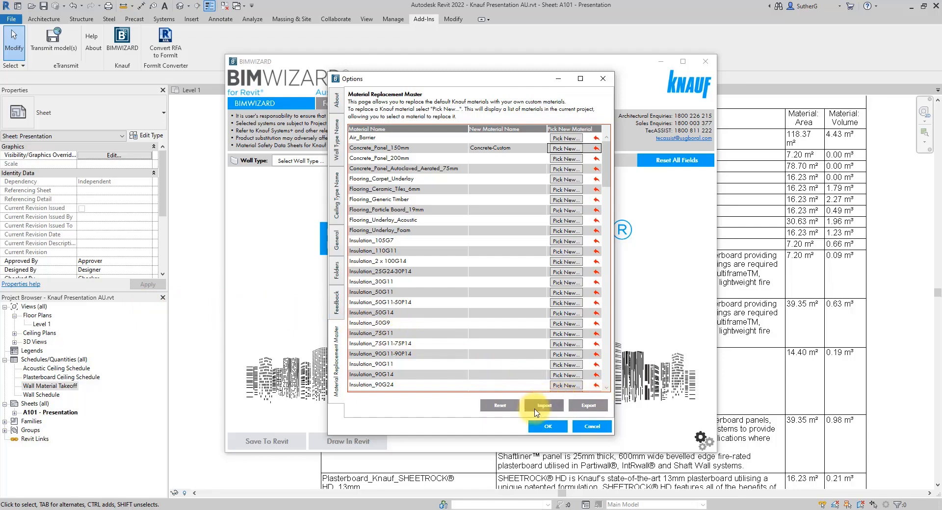
click(602, 79)
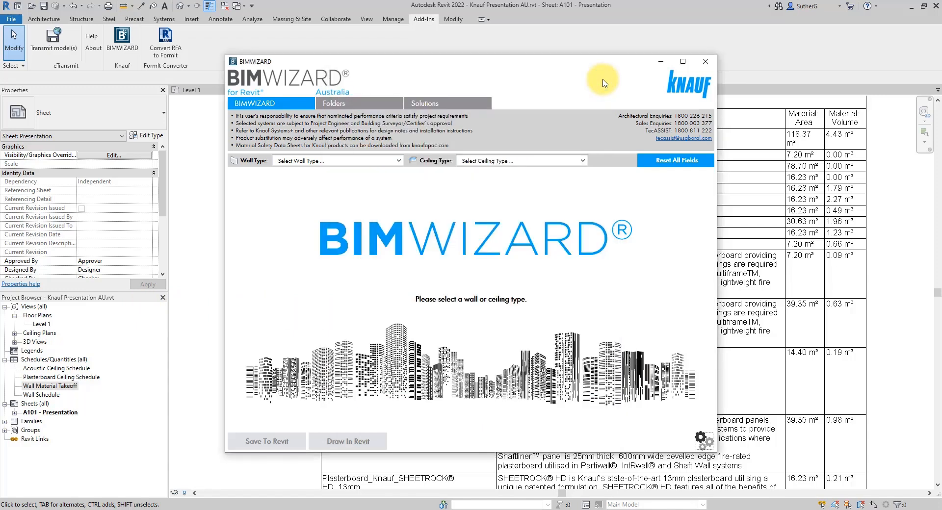